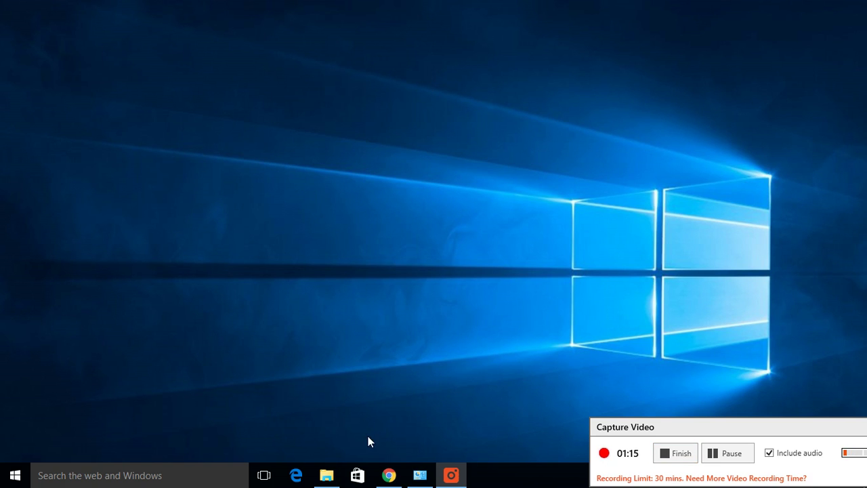
# Step: Open the SAP Development Tools site's SAPUI5 section with the Web IDE Personal Edition downloads
pyautogui.click(386, 475)
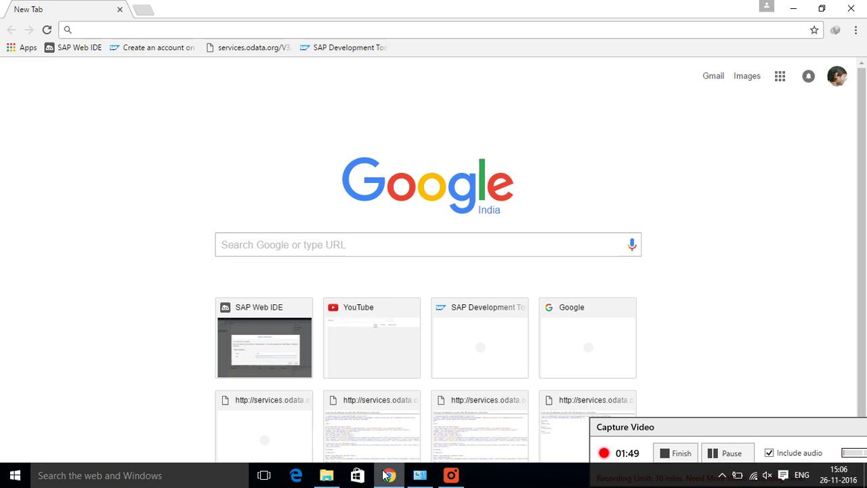
pyautogui.click(349, 49)
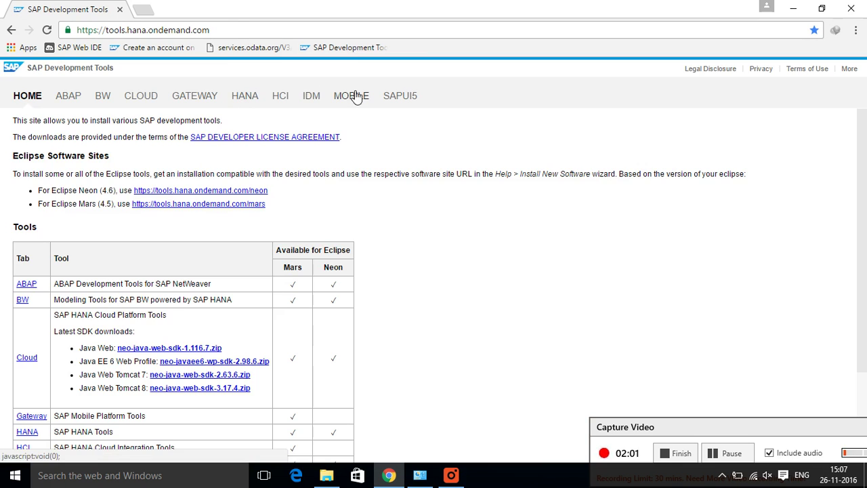
pyautogui.click(393, 99)
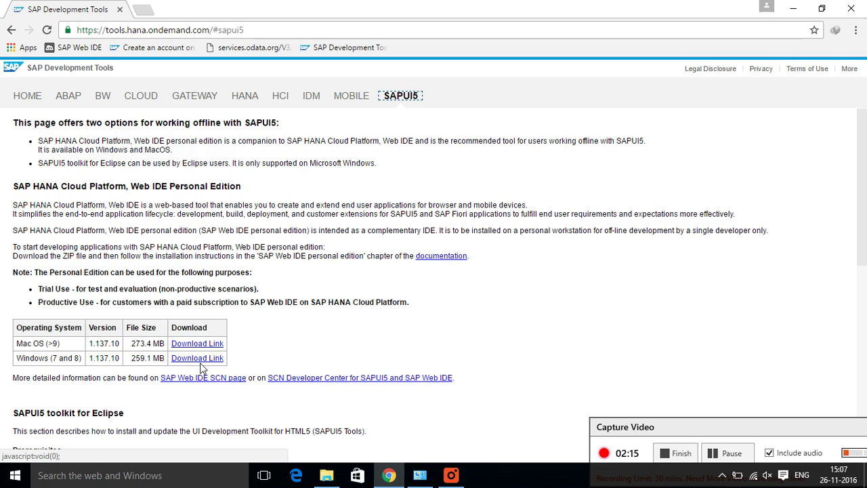
# Step: Launch the jdk-8u111-windows-x64 installer from Local Disk (E:) and approve the UAC prompt
pyautogui.click(327, 477)
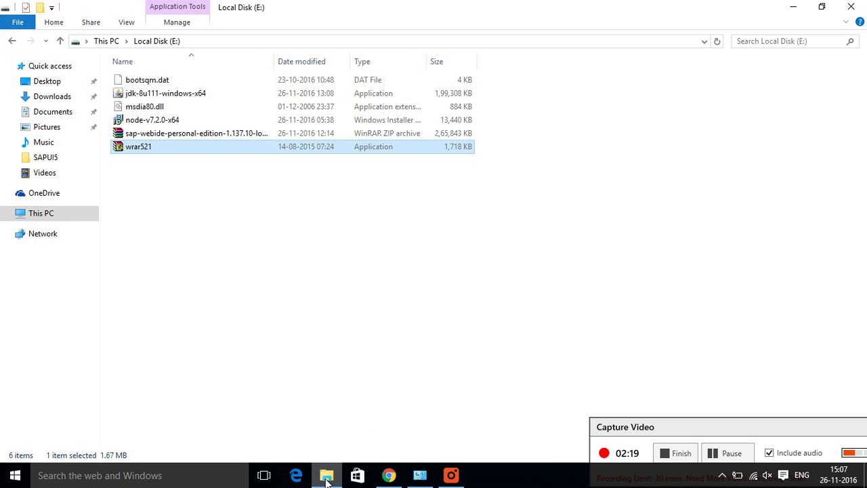
pyautogui.click(284, 263)
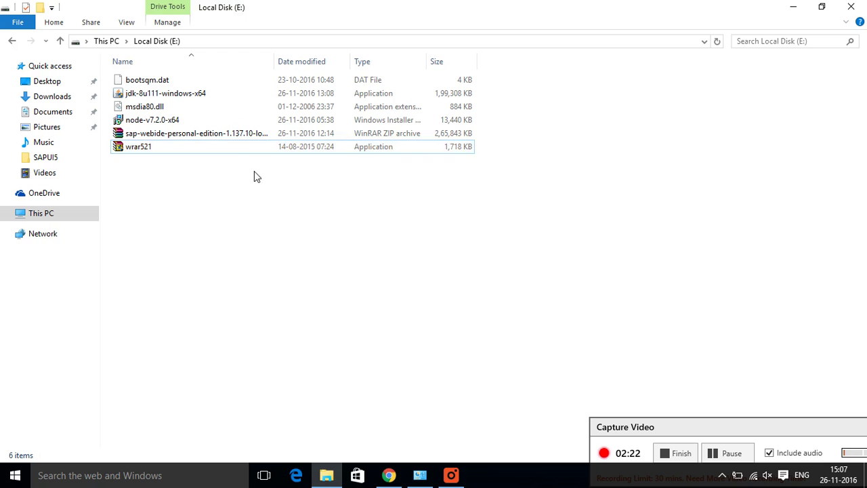
pyautogui.click(250, 139)
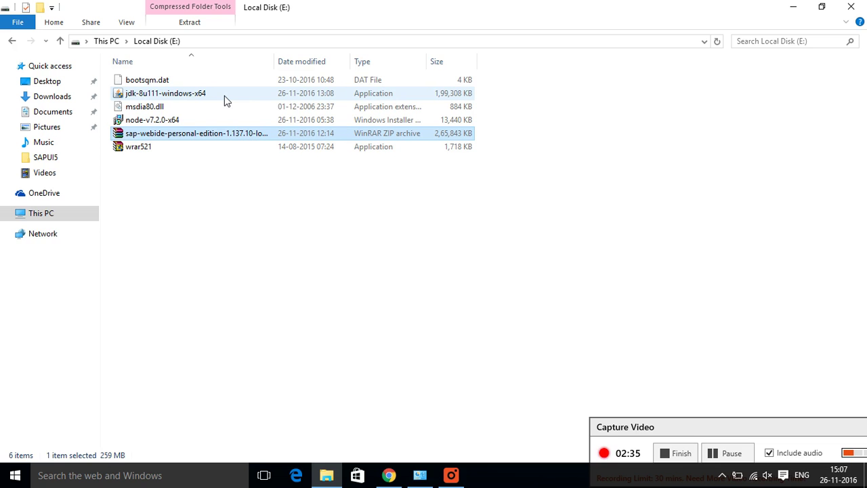
pyautogui.moveTo(224, 96)
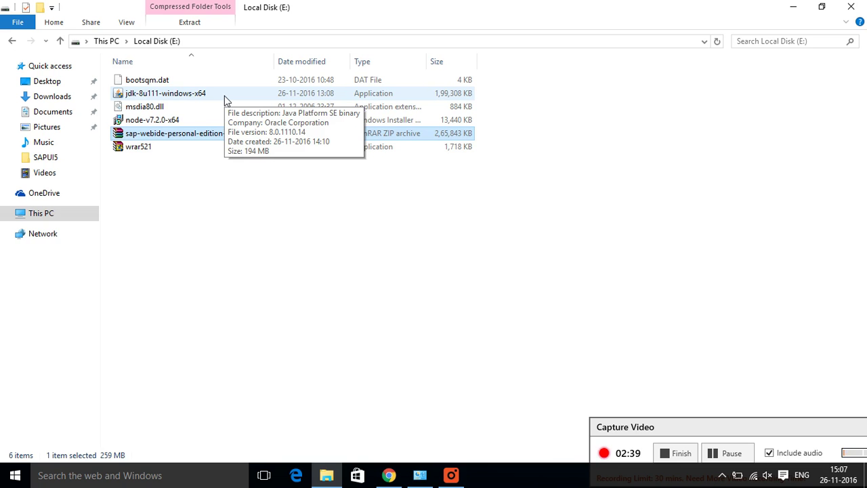
pyautogui.doubleClick(225, 96)
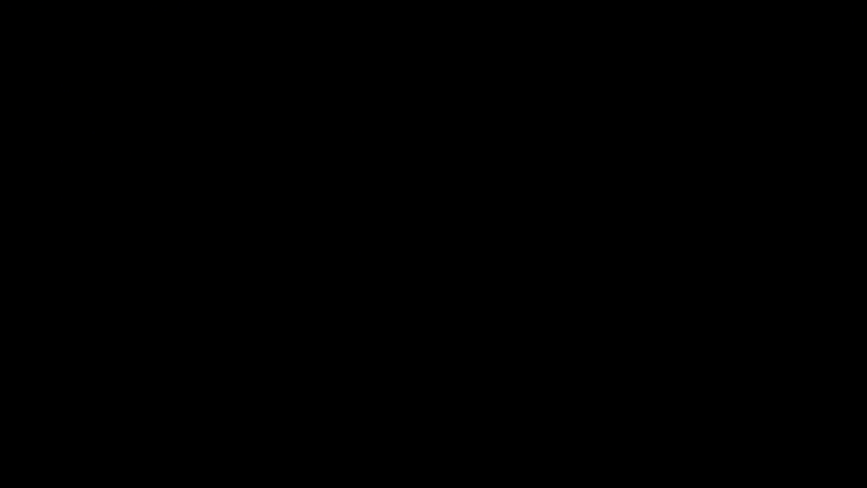
pyautogui.click(473, 269)
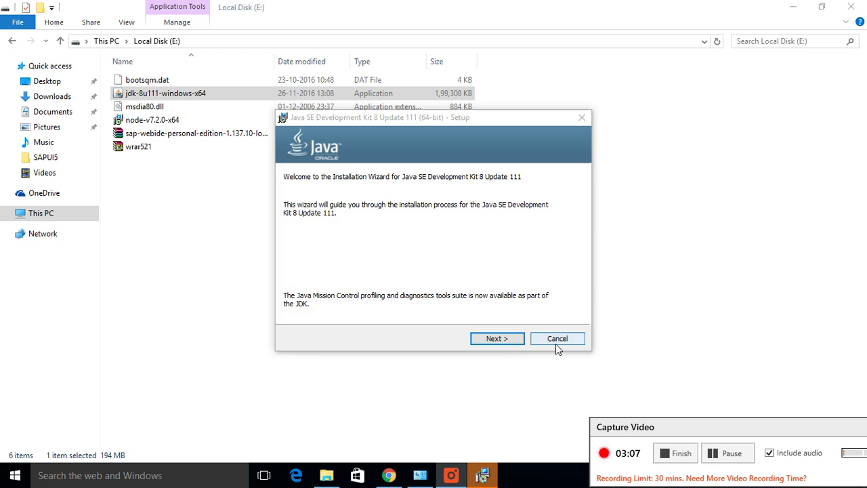
# Step: Install JDK 8 Update 111 with default features and JRE folder, then close the wizard
pyautogui.click(496, 339)
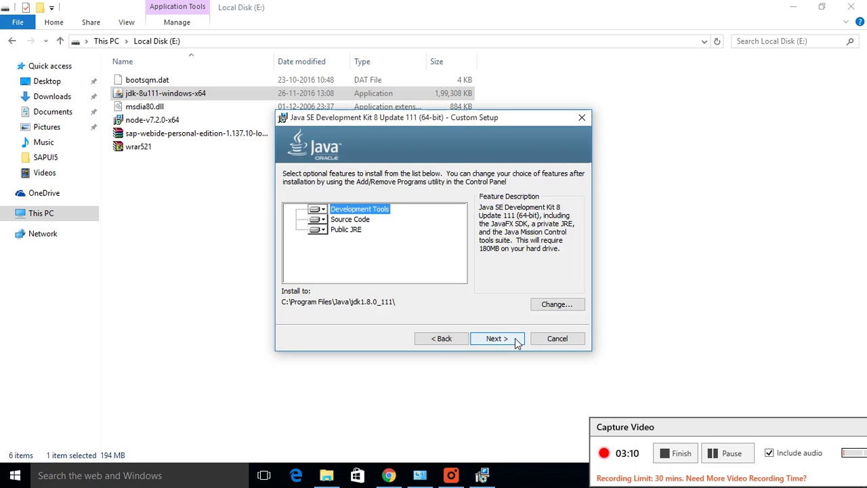
pyautogui.click(515, 341)
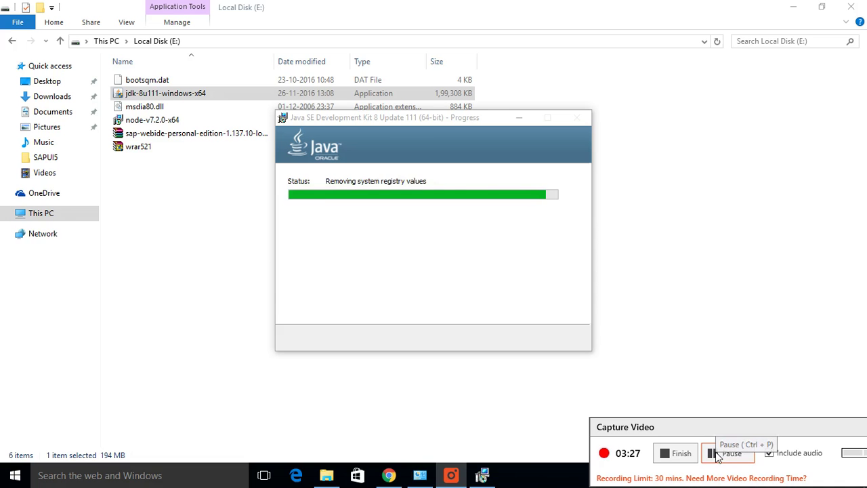
pyautogui.moveTo(712, 430); pyautogui.dragTo(695, 412)
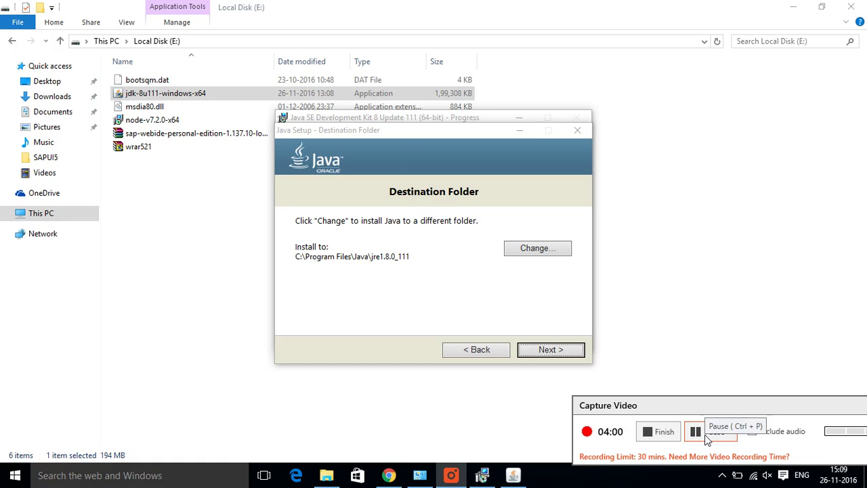
pyautogui.click(536, 351)
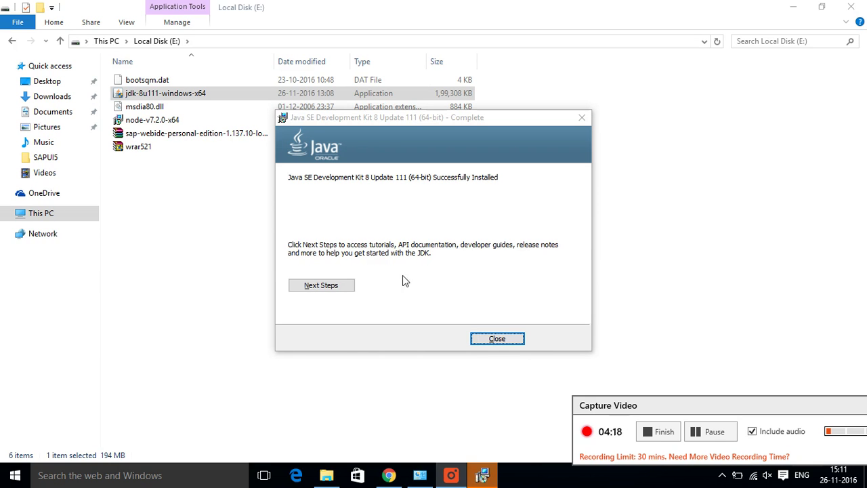
pyautogui.click(485, 338)
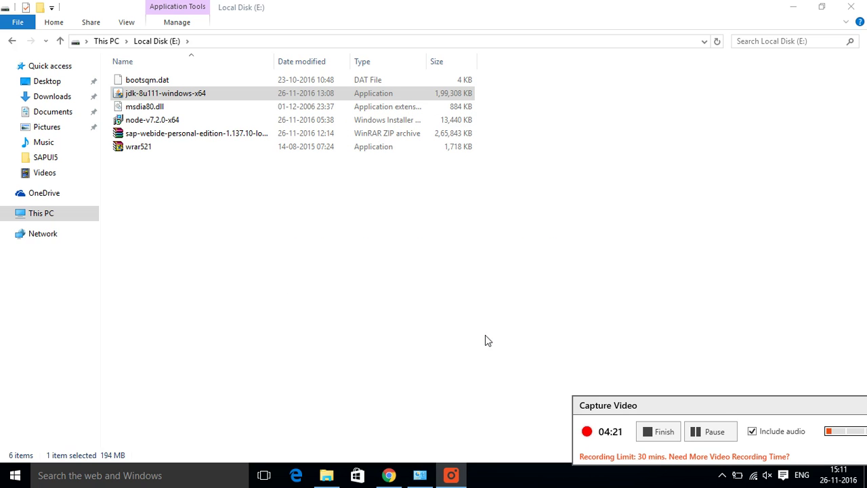
# Step: Open Command Prompt via search and run 'java version'
pyautogui.click(199, 485)
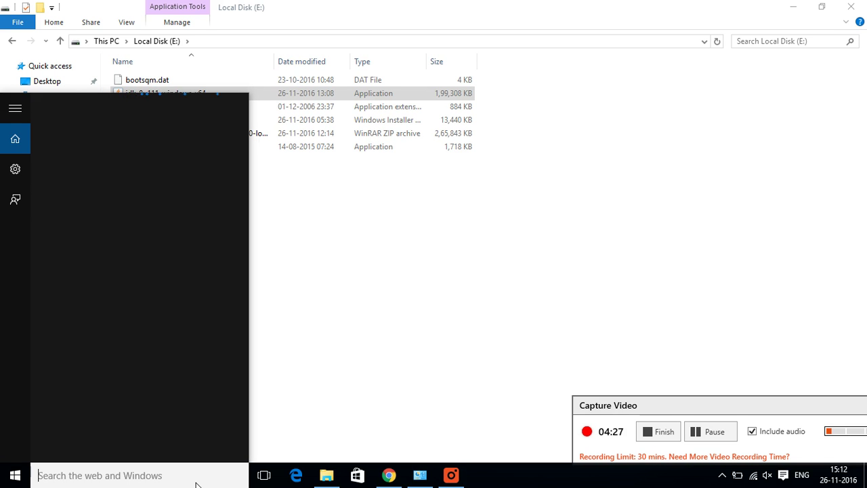
pyautogui.write('c')
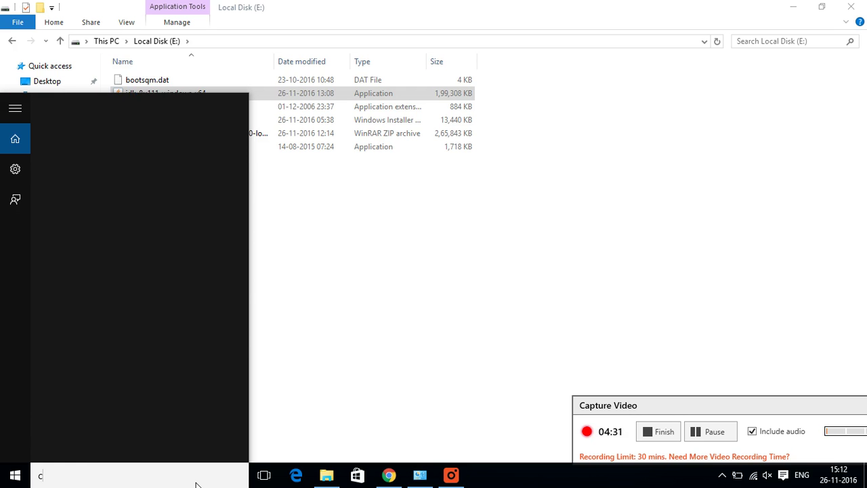
pyautogui.write('md')
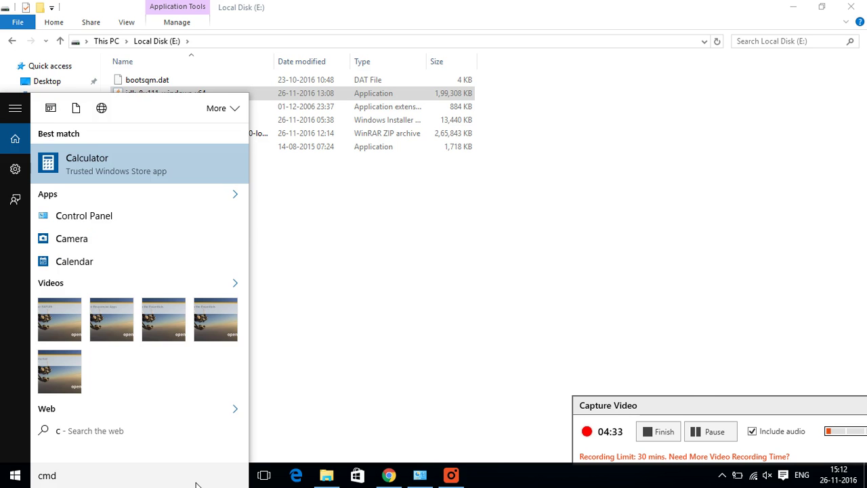
pyautogui.press('Return')
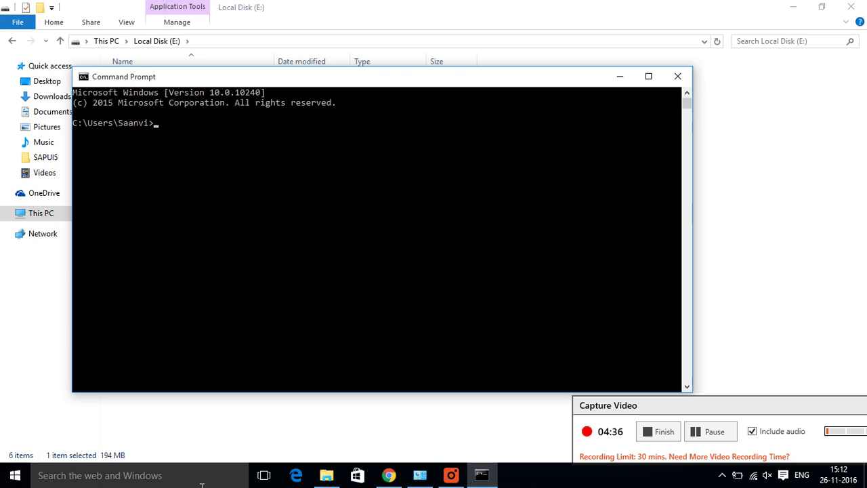
pyautogui.write('java')
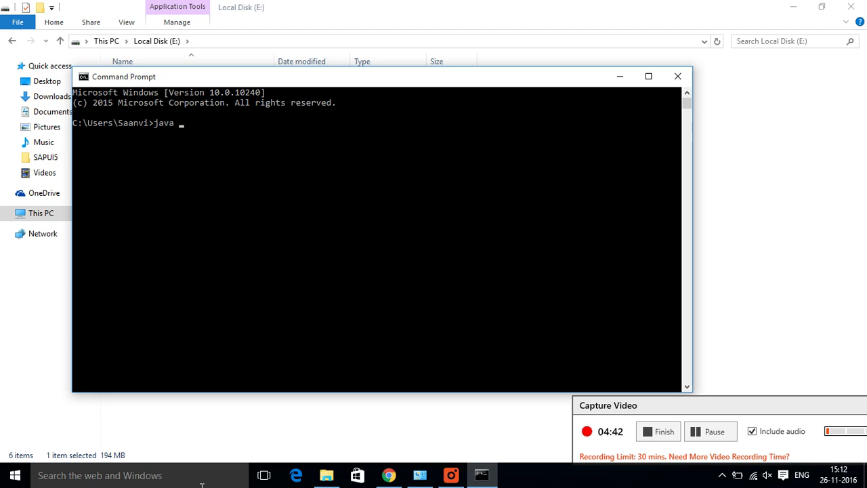
pyautogui.write(' version')
pyautogui.press('Return')
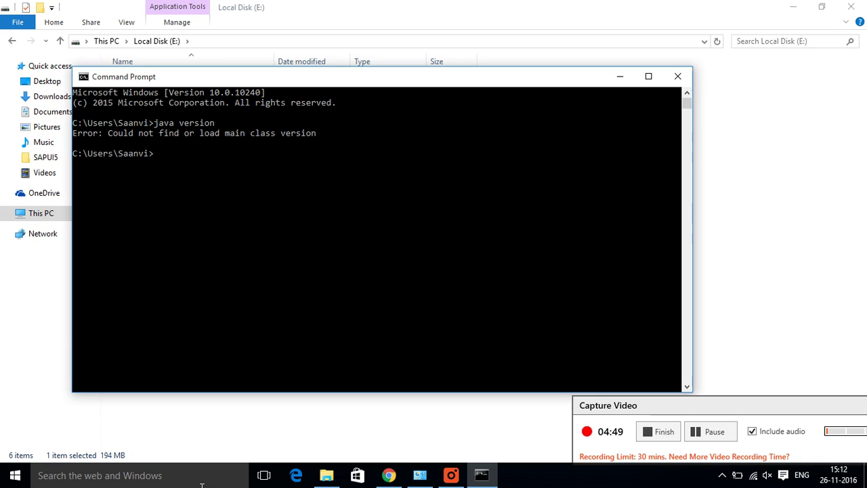
# Step: Run 'javac version' and 'java', then scroll up to the -version option in the output
pyautogui.write('javac ')
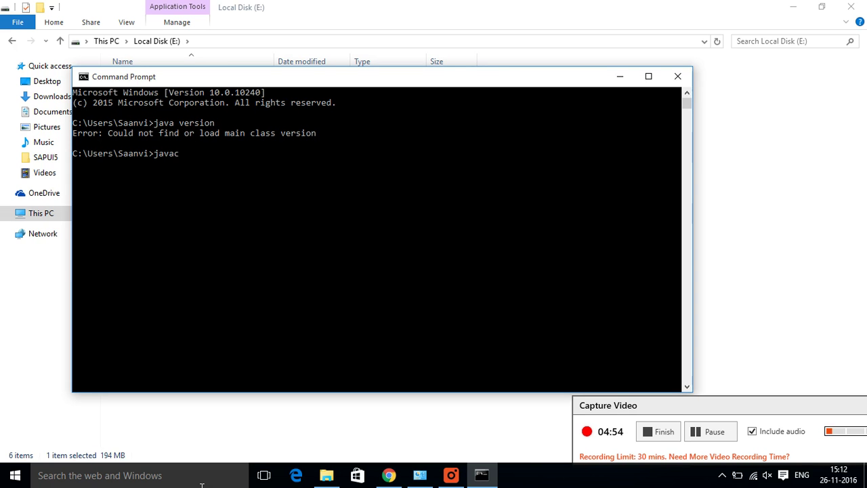
pyautogui.write('version')
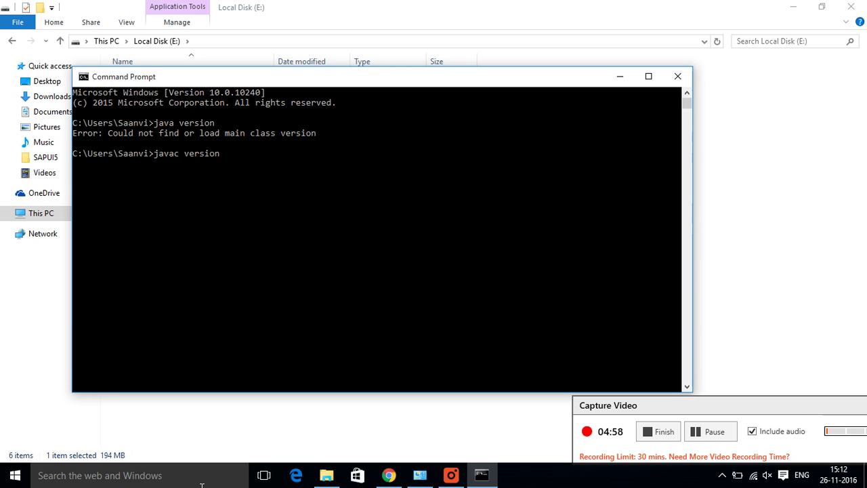
pyautogui.press('Return')
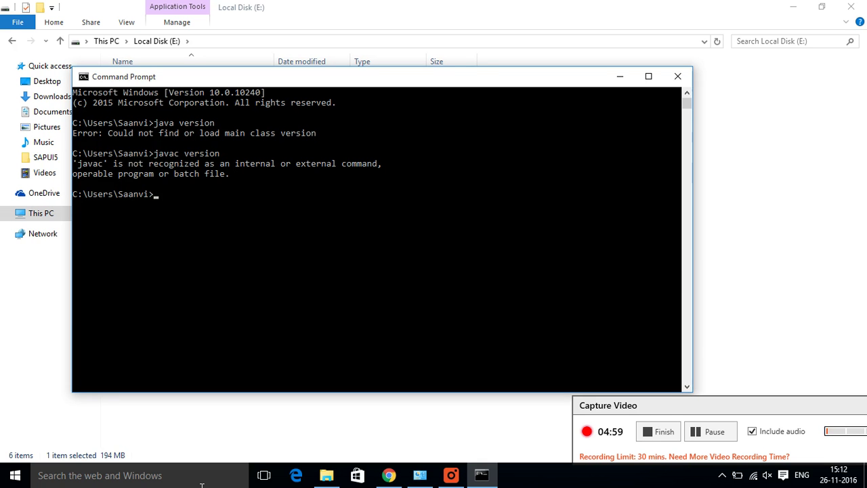
pyautogui.write('java')
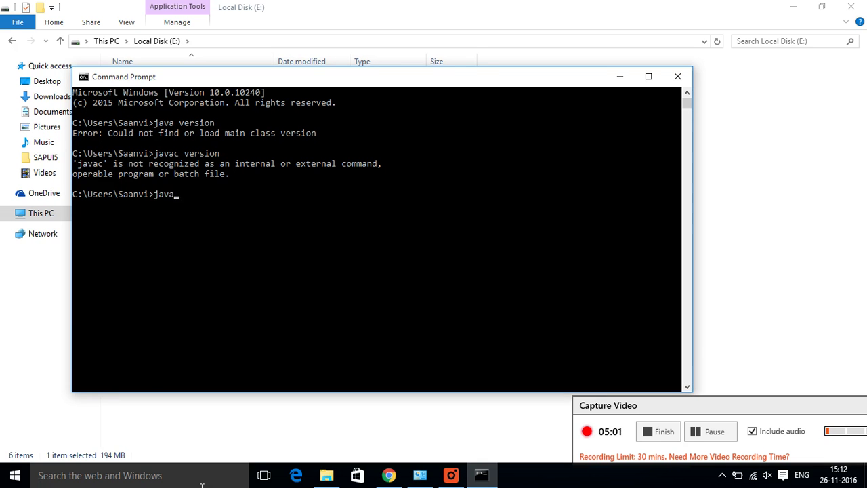
pyautogui.press('Return')
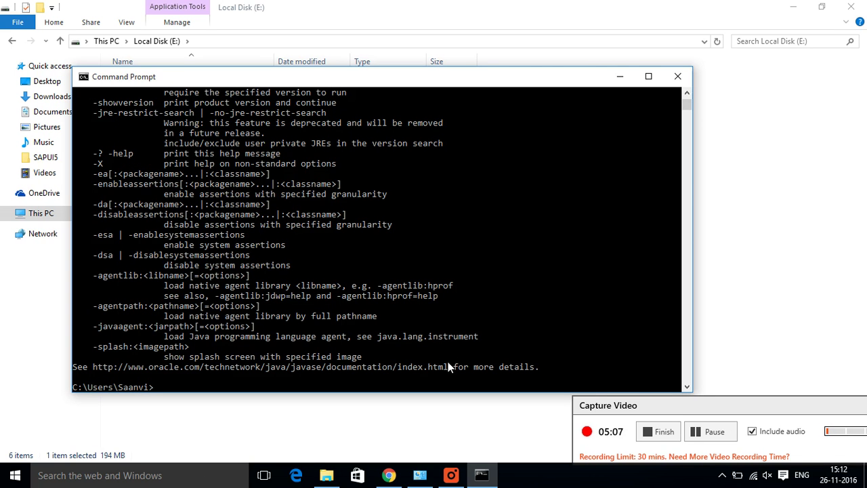
pyautogui.click(686, 93)
pyautogui.click(685, 92)
pyautogui.click(685, 92)
pyautogui.click(685, 92)
pyautogui.click(685, 92)
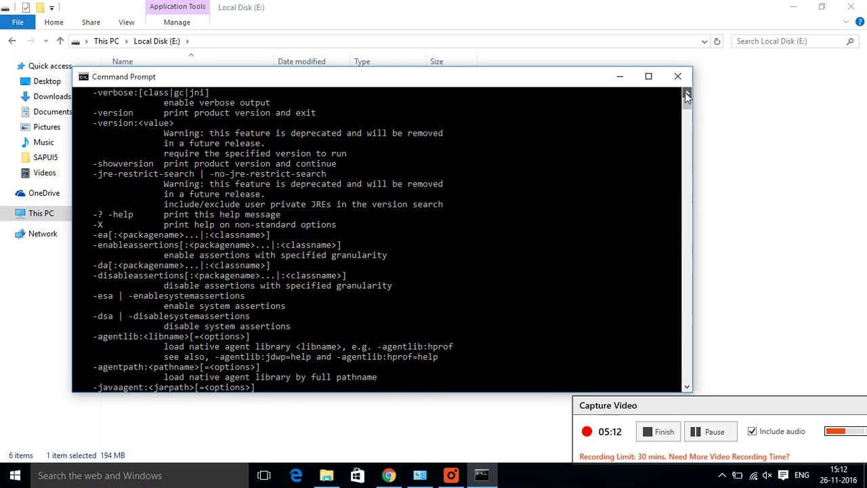
pyautogui.click(685, 92)
pyautogui.click(685, 92)
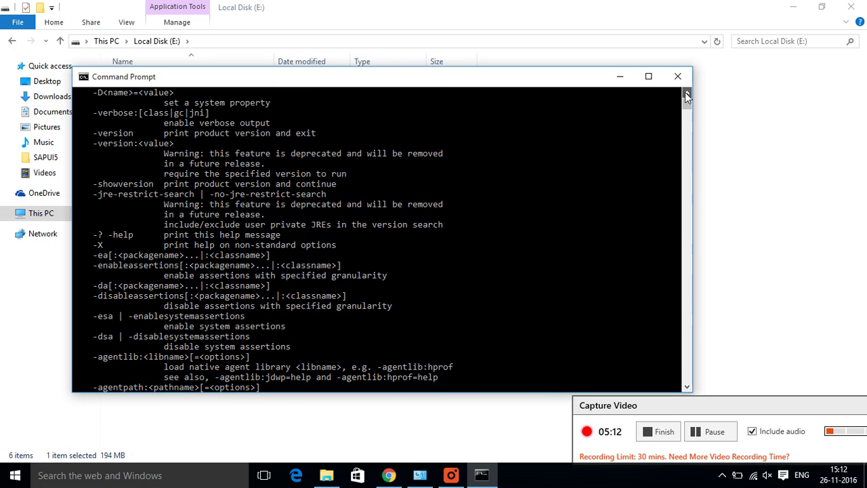
pyautogui.click(130, 134)
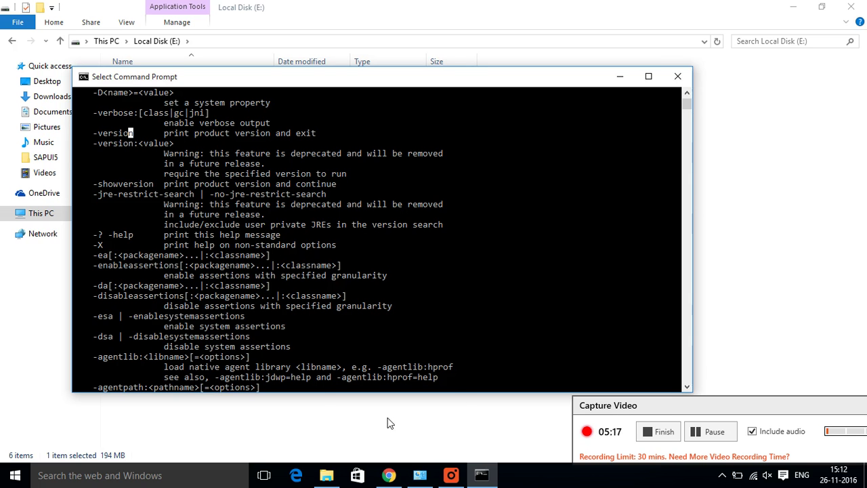
# Step: Extract the sap-webide-personal-edition ZIP with WinRAR into a folder of the same name
pyautogui.click(388, 476)
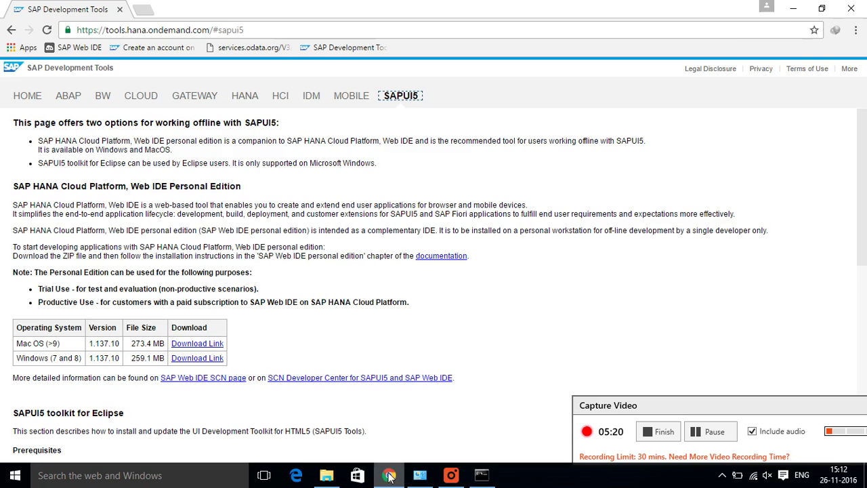
pyautogui.click(327, 477)
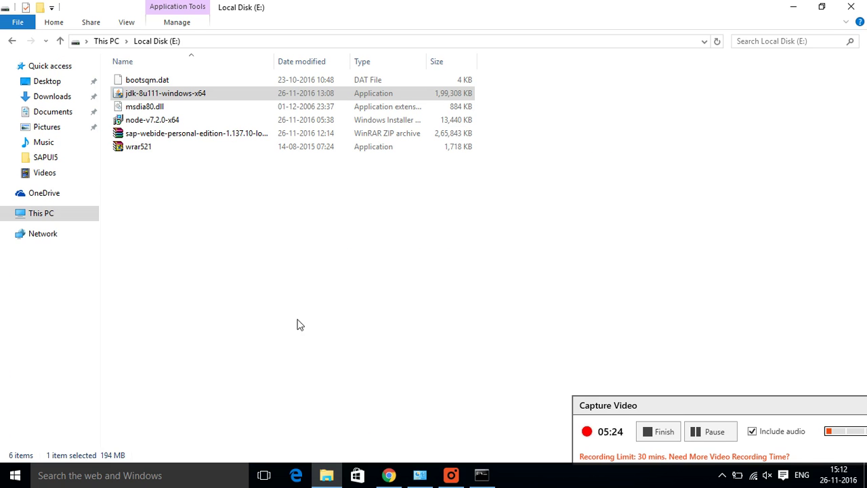
pyautogui.click(245, 134)
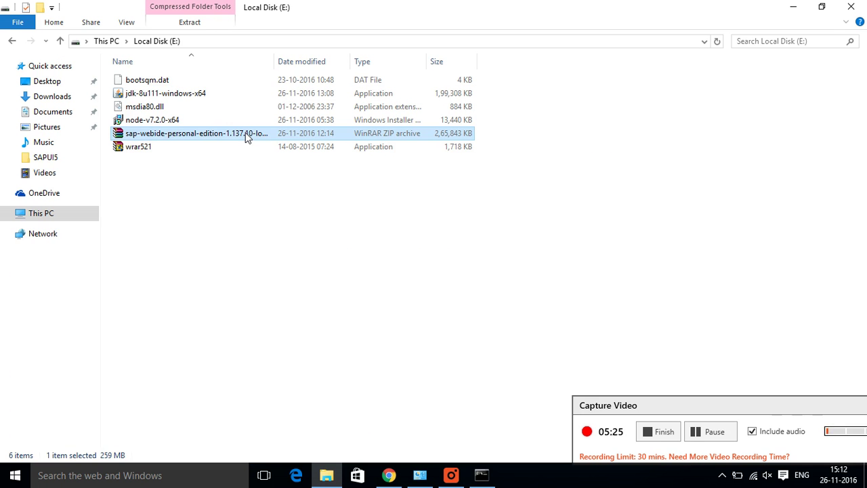
pyautogui.rightClick(245, 136)
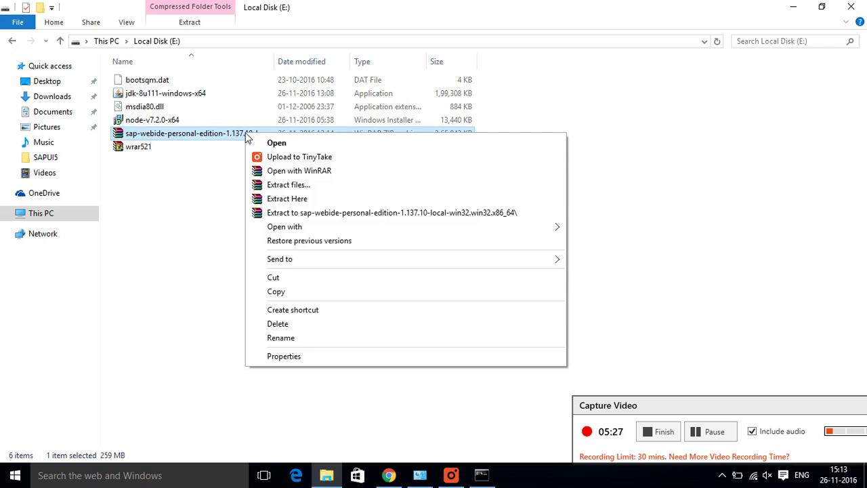
pyautogui.click(289, 213)
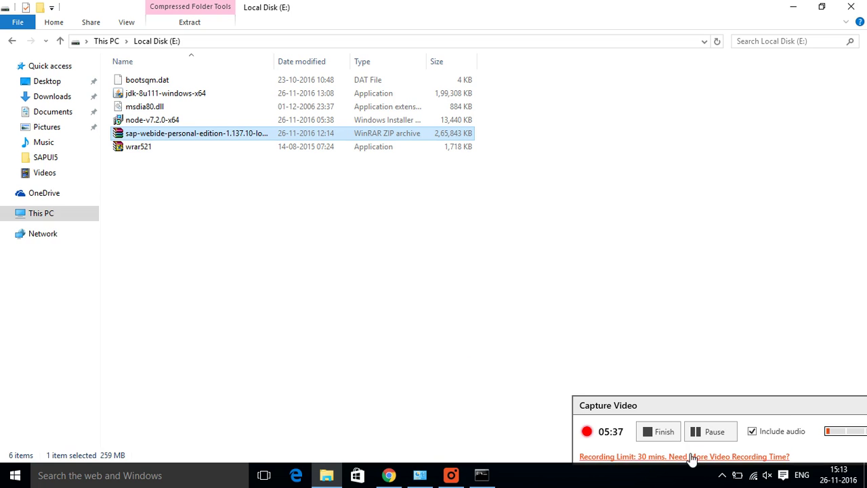
pyautogui.click(705, 434)
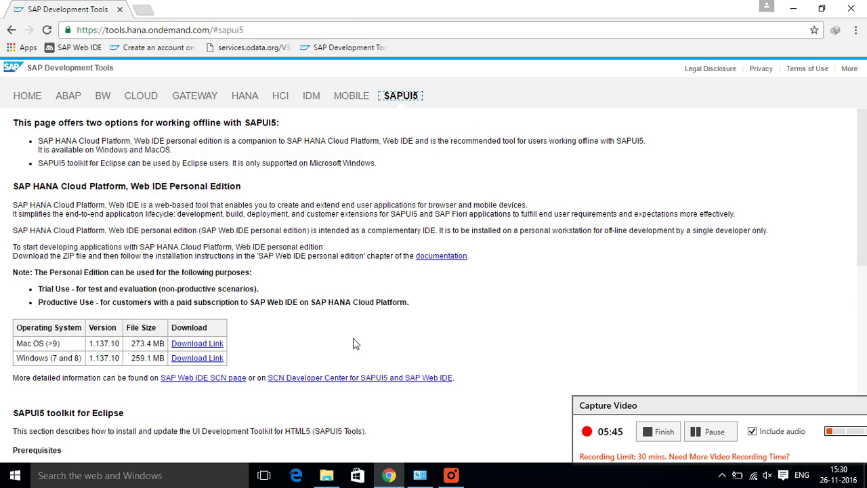
# Step: Open the extracted sap-webide-personal-edition folder and then its eclipse subfolder
pyautogui.click(327, 476)
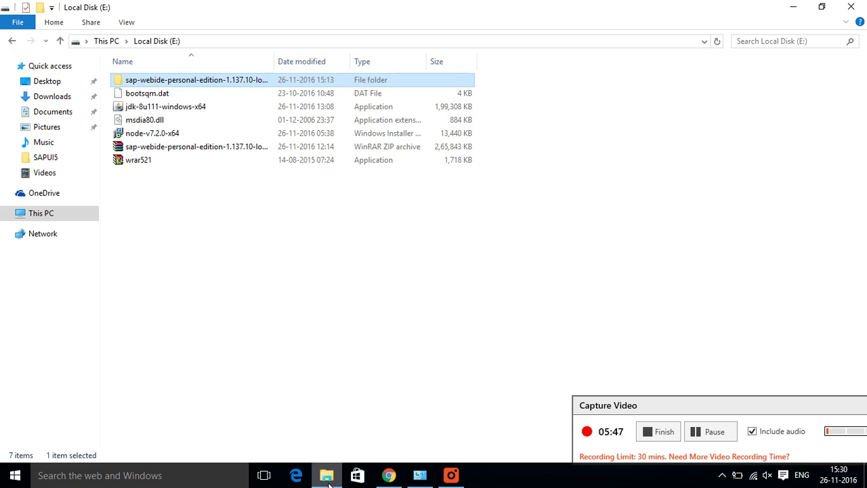
pyautogui.doubleClick(262, 82)
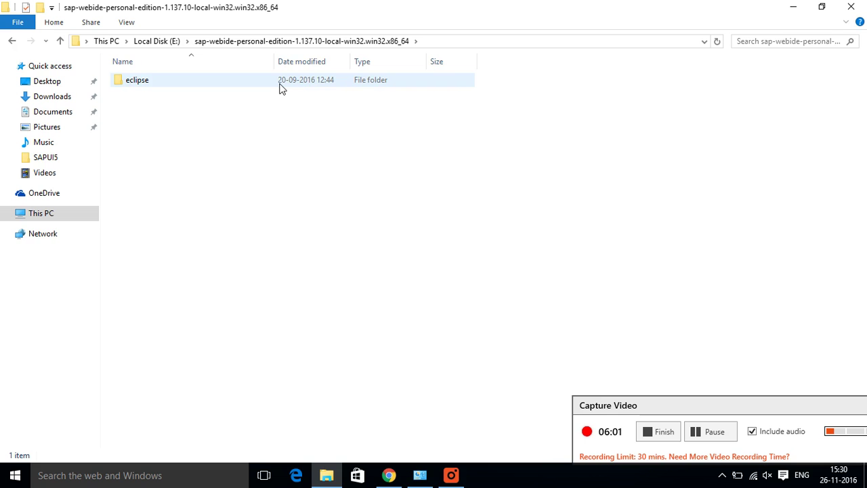
pyautogui.doubleClick(281, 88)
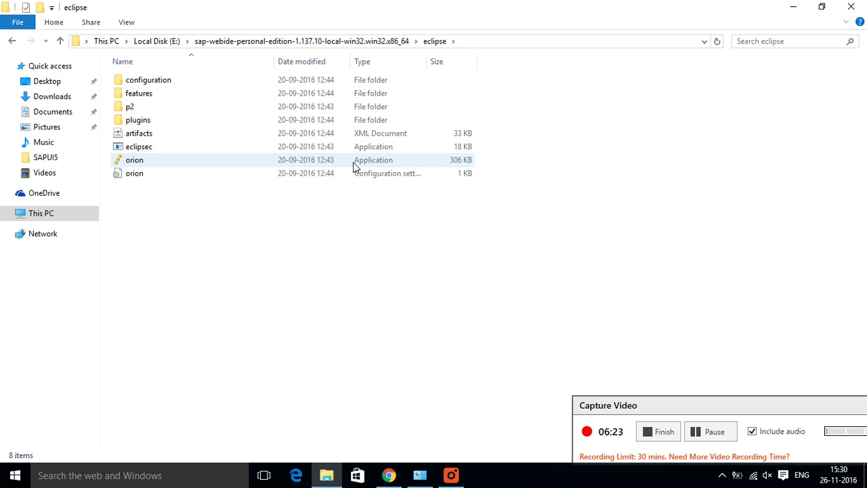
# Step: Start orion.exe, allow it through the Windows firewall, and return to Chrome
pyautogui.doubleClick(353, 163)
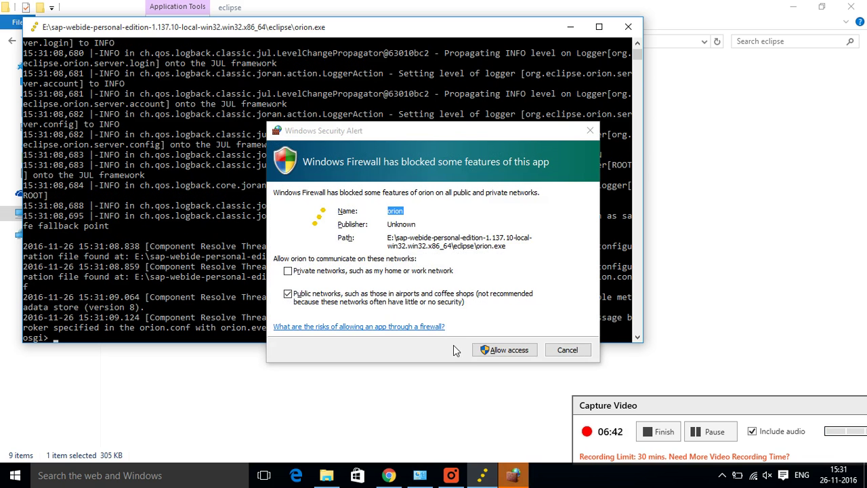
pyautogui.click(507, 350)
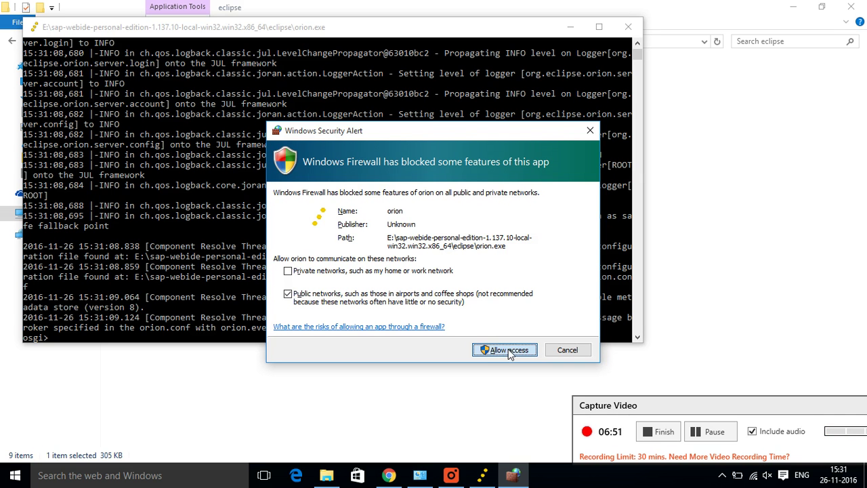
pyautogui.click(508, 352)
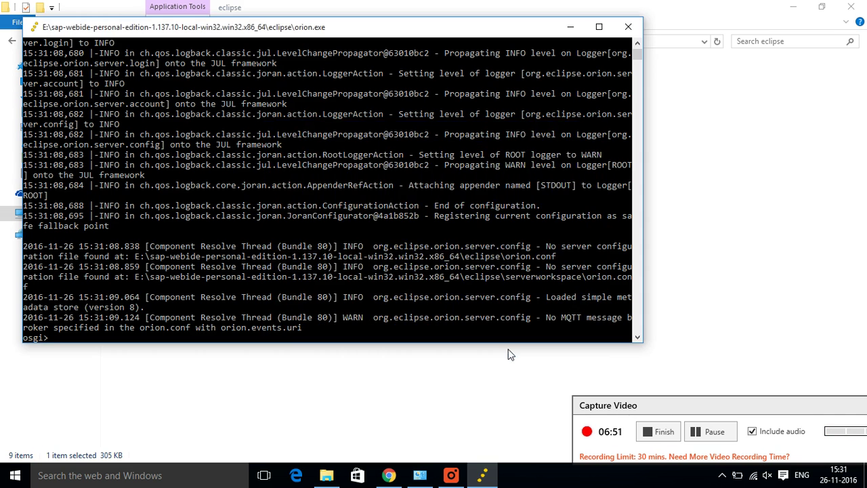
pyautogui.click(388, 477)
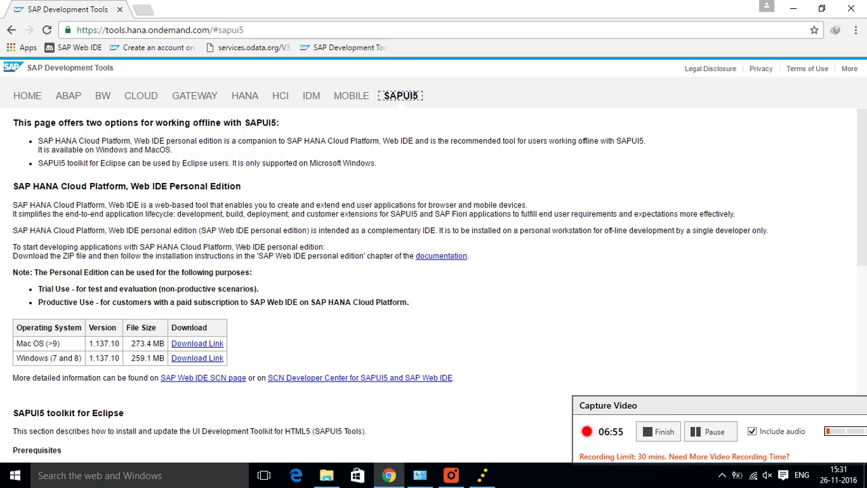
pyautogui.click(140, 11)
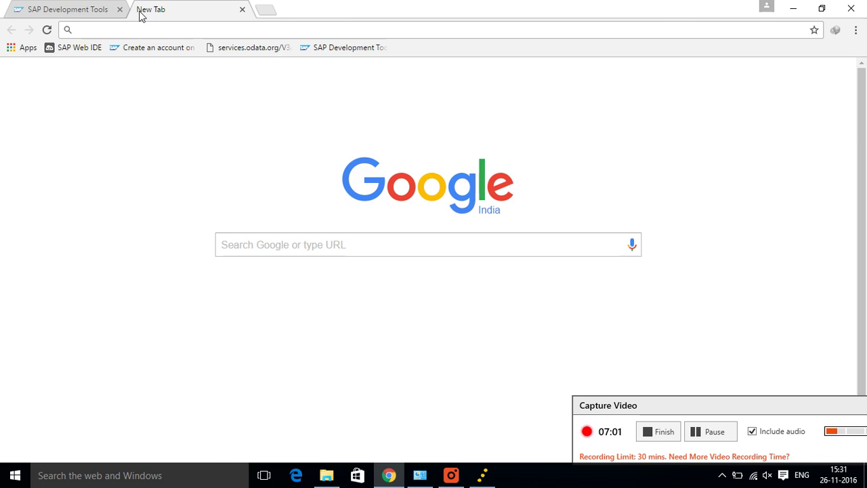
pyautogui.write('http')
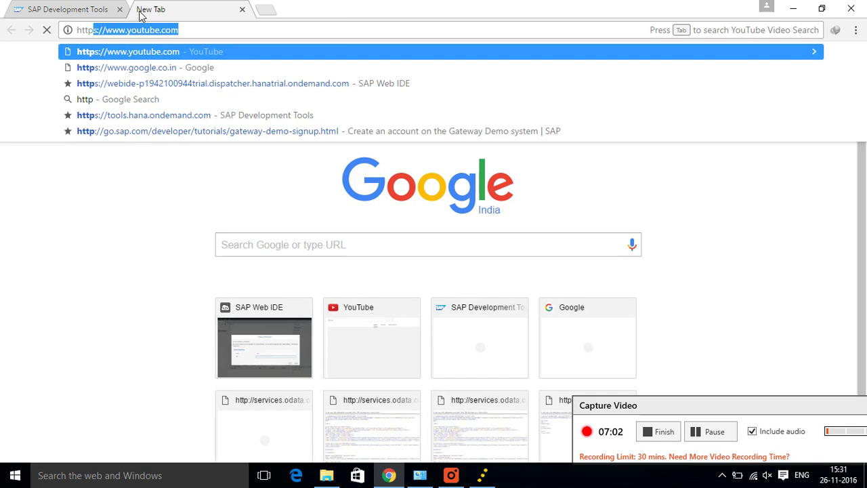
pyautogui.write('://')
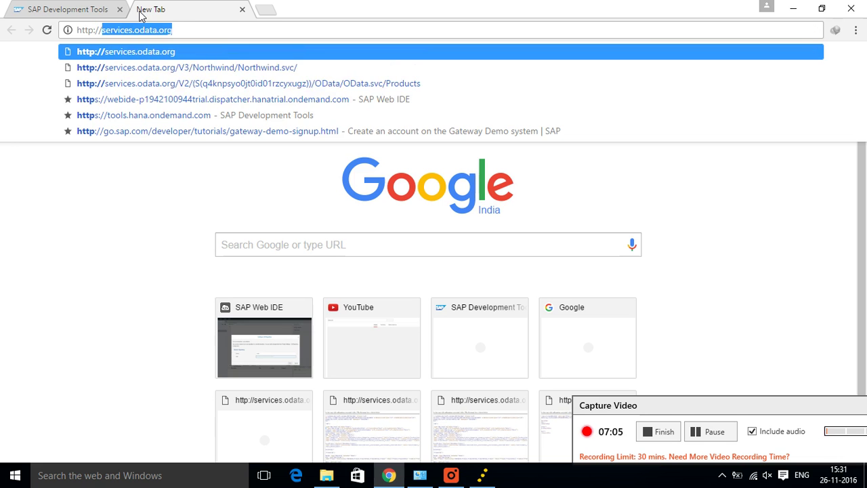
pyautogui.write('loca')
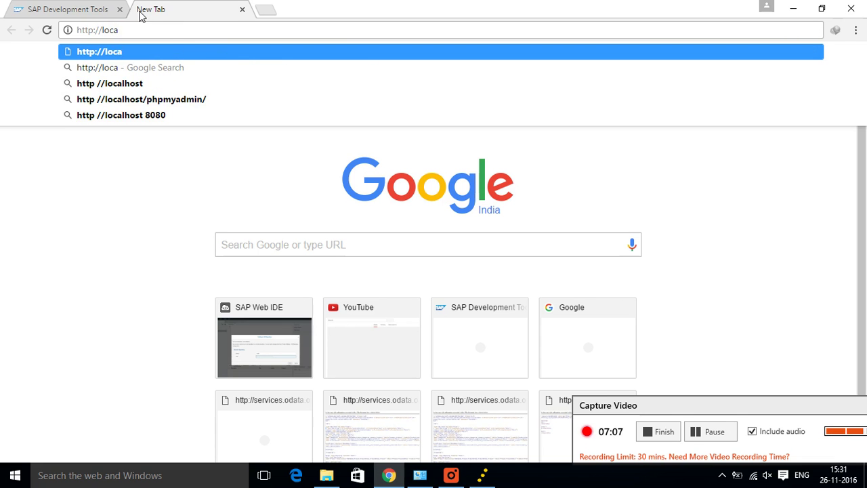
pyautogui.write('lho')
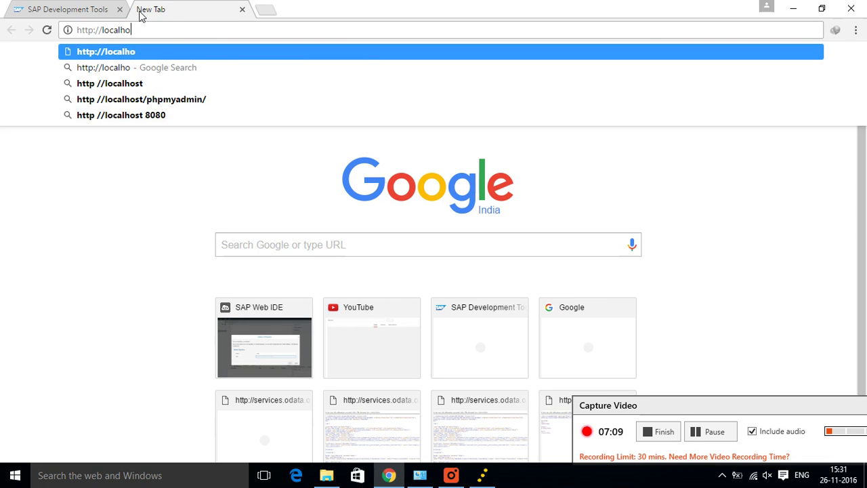
pyautogui.write('st')
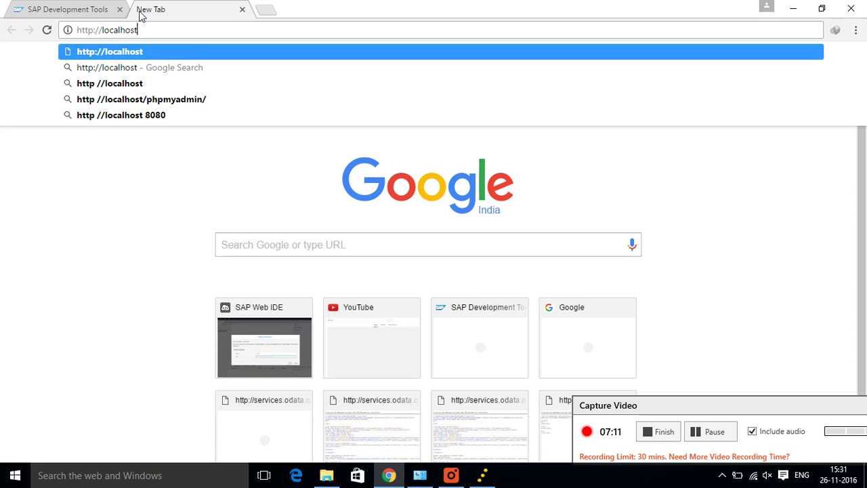
pyautogui.write(':')
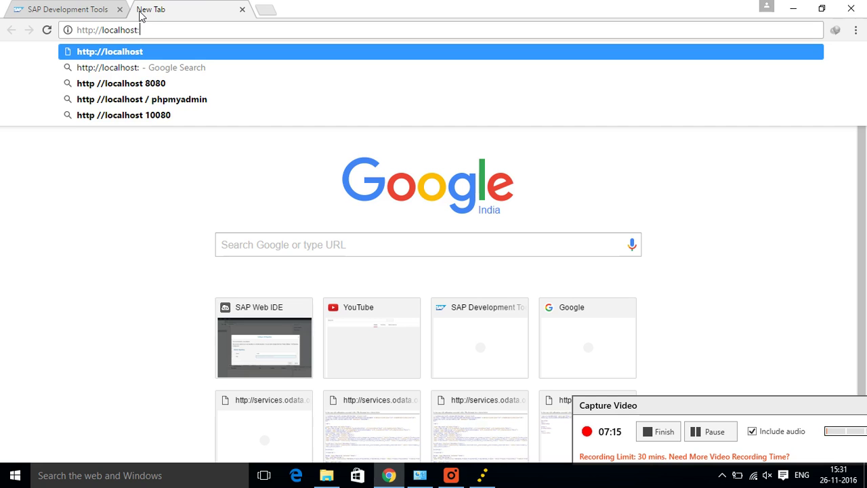
pyautogui.write('8080')
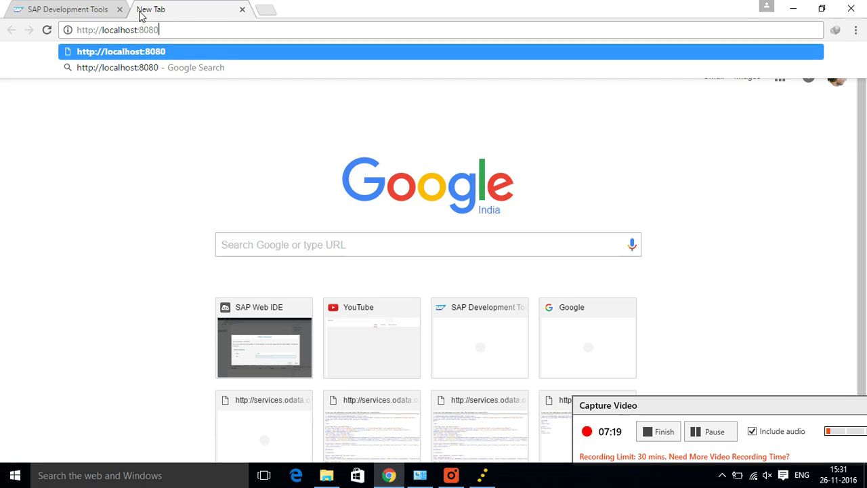
pyautogui.write('/we')
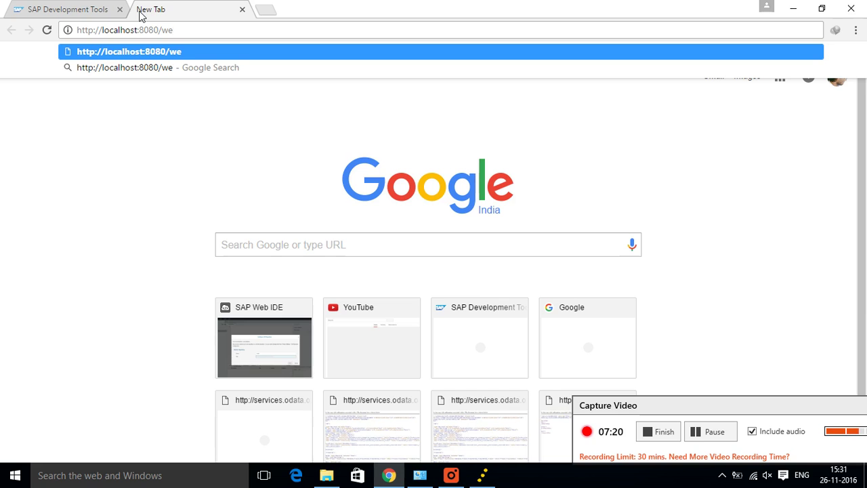
pyautogui.write('bide')
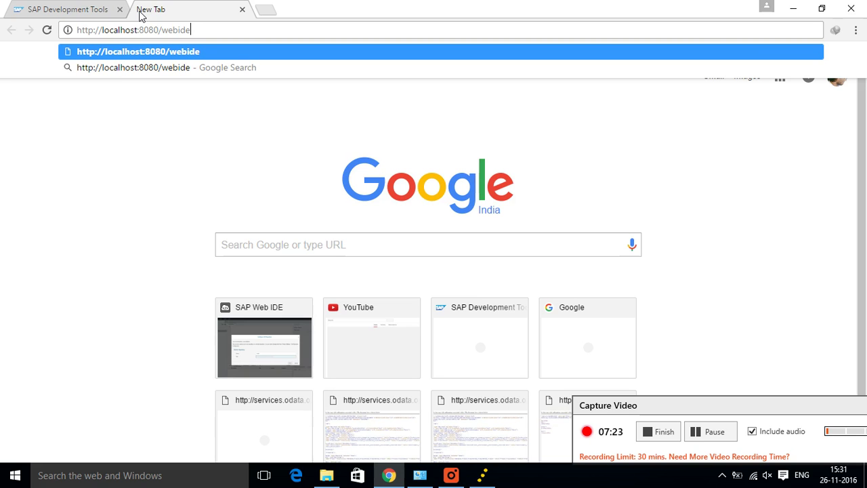
pyautogui.write('/')
pyautogui.write('inde')
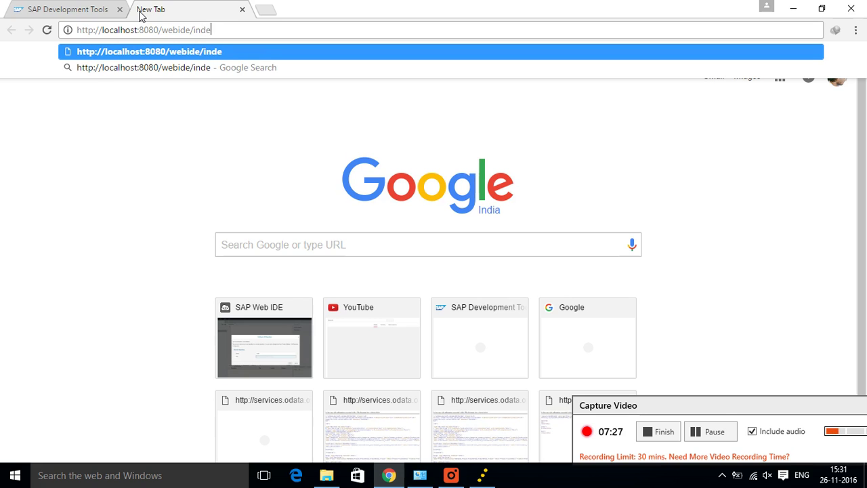
pyautogui.write('x.ht')
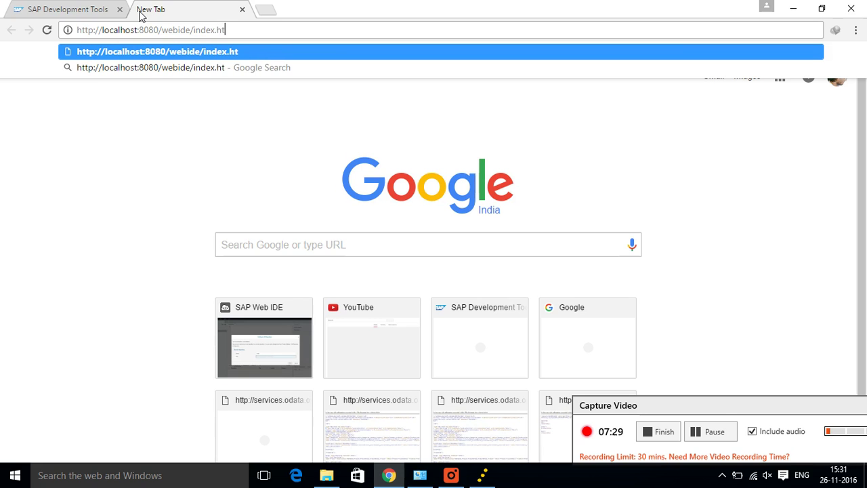
pyautogui.write('ml')
pyautogui.press('Return')
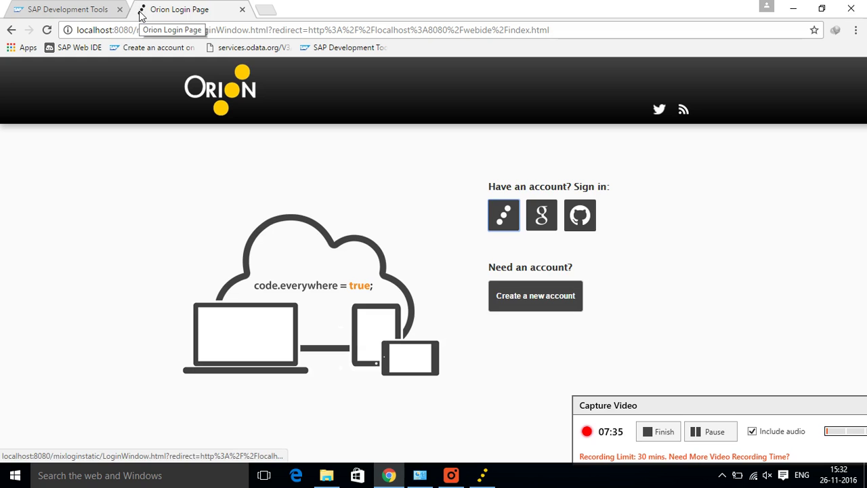
# Step: Sign up for a new Orion account with a user name, password and e-mail address
pyautogui.click(517, 298)
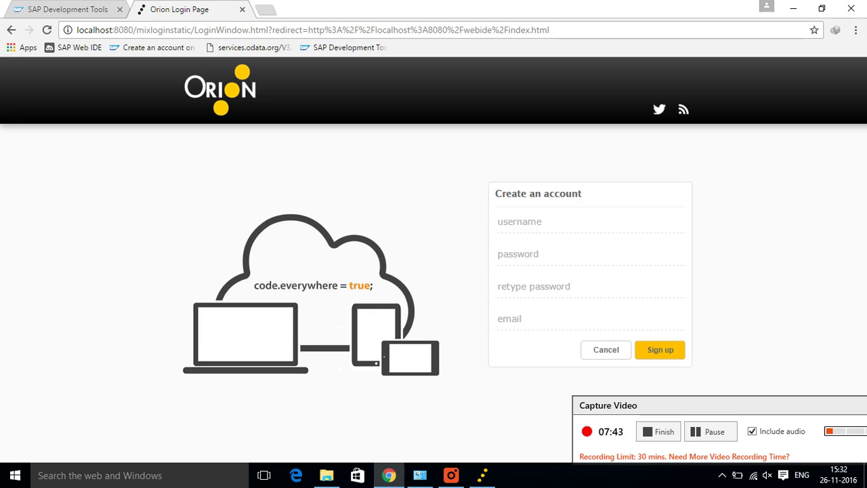
pyautogui.write('dd')
pyautogui.write('ho')
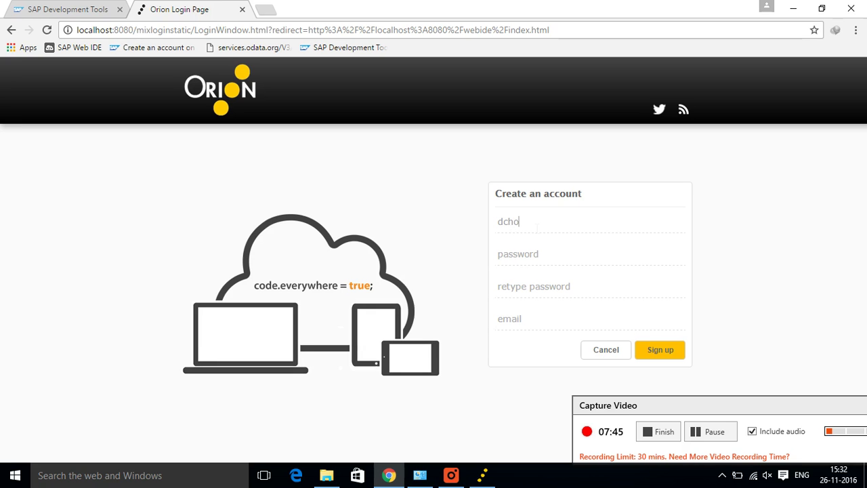
pyautogui.write('ubey')
pyautogui.press('Tab')
pyautogui.write('••••••••')
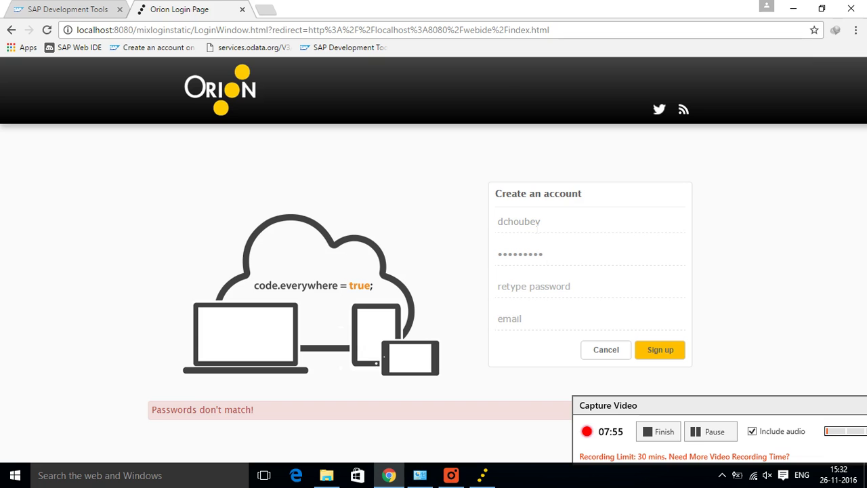
pyautogui.write('•••')
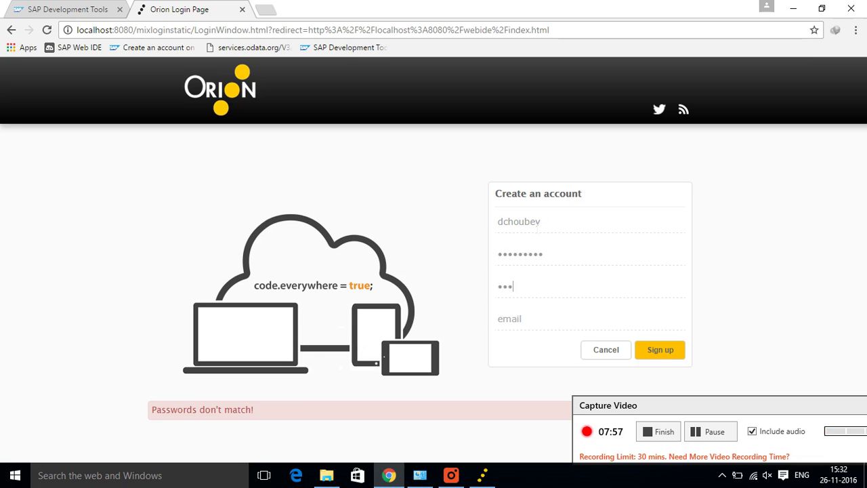
pyautogui.write('••')
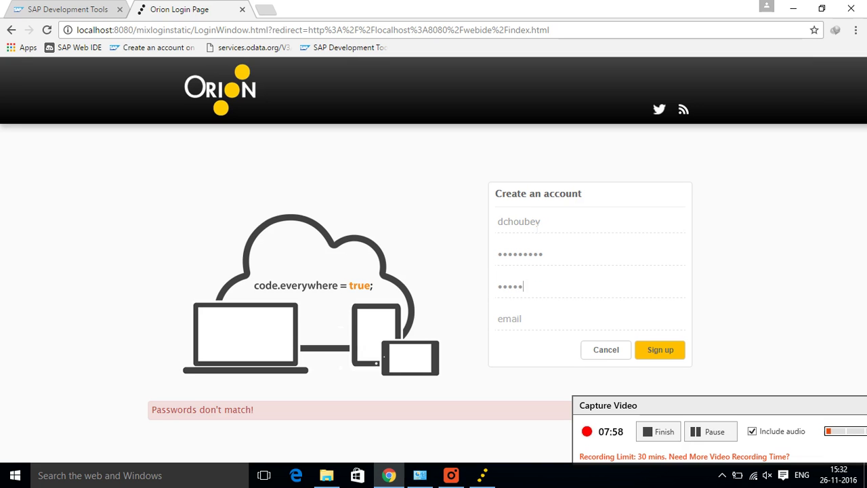
pyautogui.write('••••')
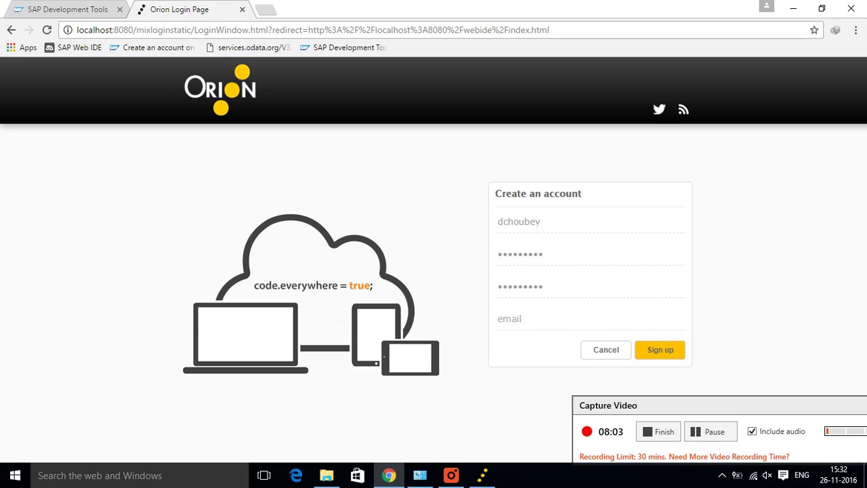
pyautogui.press('Tab')
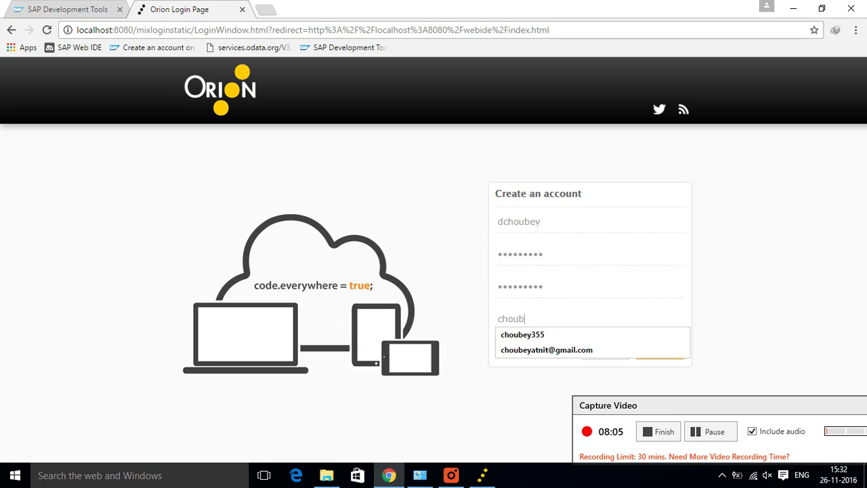
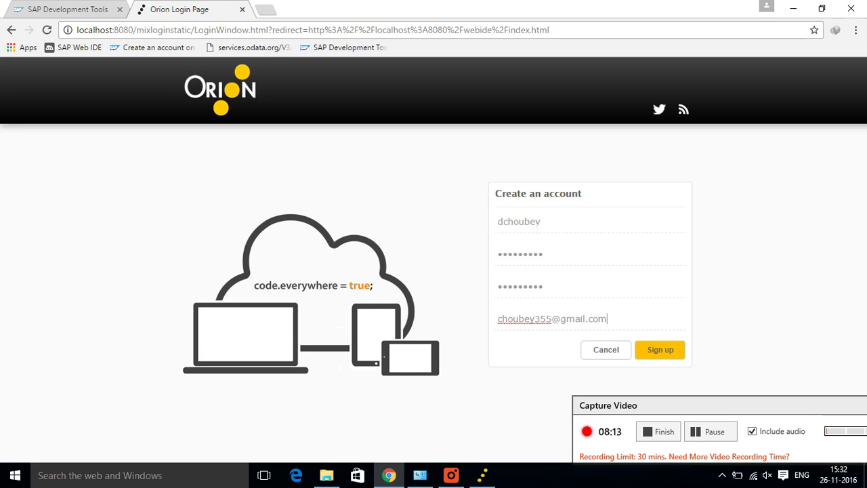
pyautogui.click(667, 356)
pyautogui.click(669, 358)
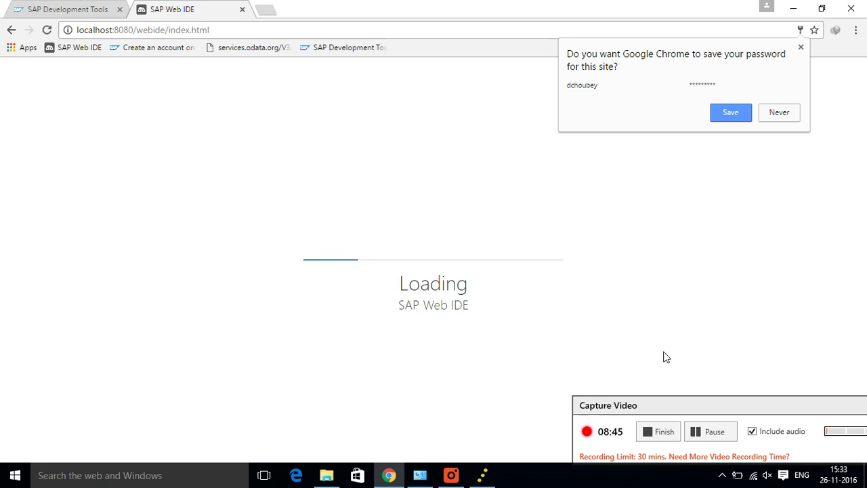
# Step: Browse eclipse > config_master > service.destinations > destinations, then return to Web IDE in Chrome
pyautogui.click(339, 480)
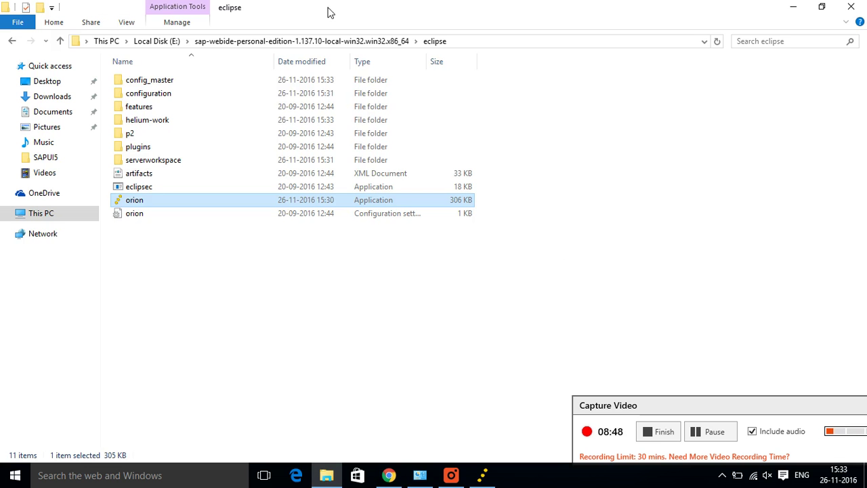
pyautogui.doubleClick(291, 85)
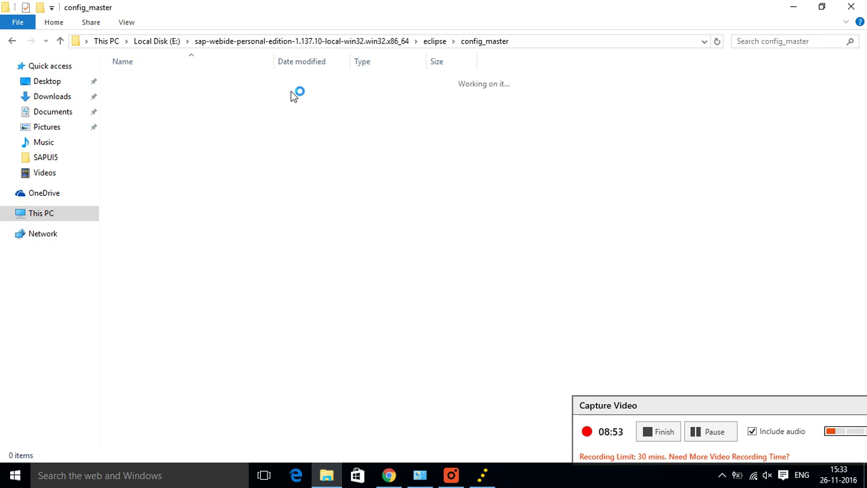
pyautogui.click(292, 86)
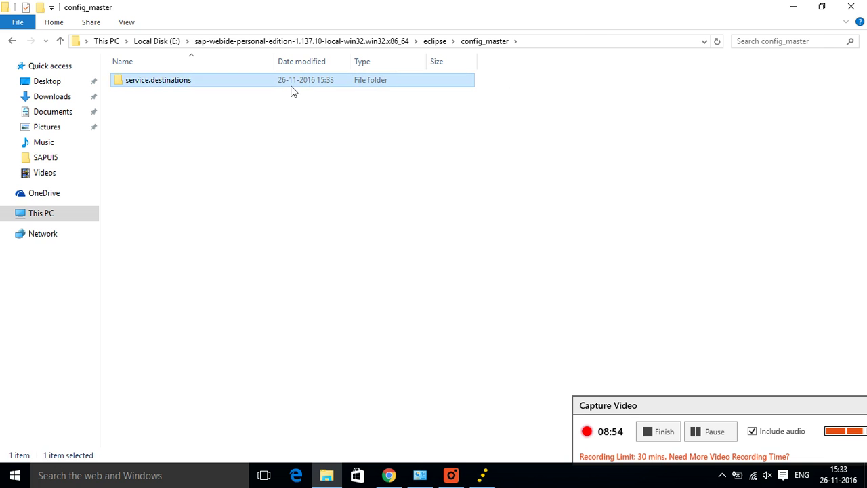
pyautogui.doubleClick(292, 92)
pyautogui.doubleClick(293, 92)
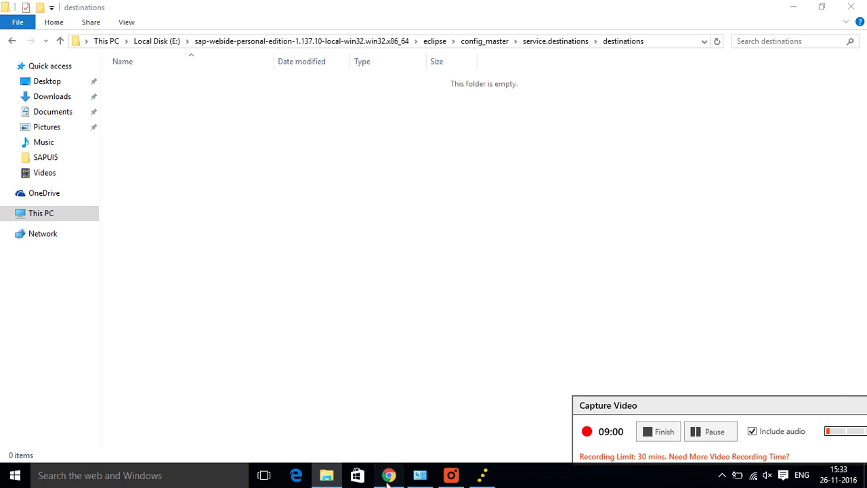
pyautogui.click(388, 475)
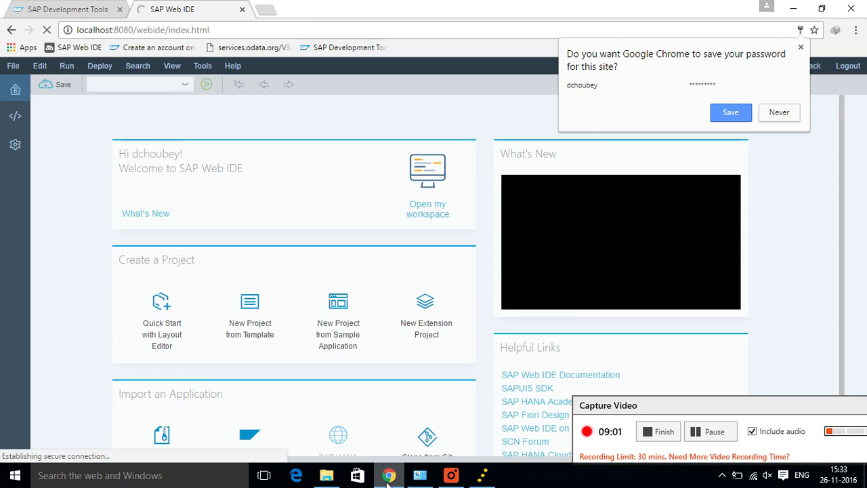
# Step: Search 'sap hana cockpit' in a new tab, download the northwind destination, and view devcenter's configuration
pyautogui.click(270, 10)
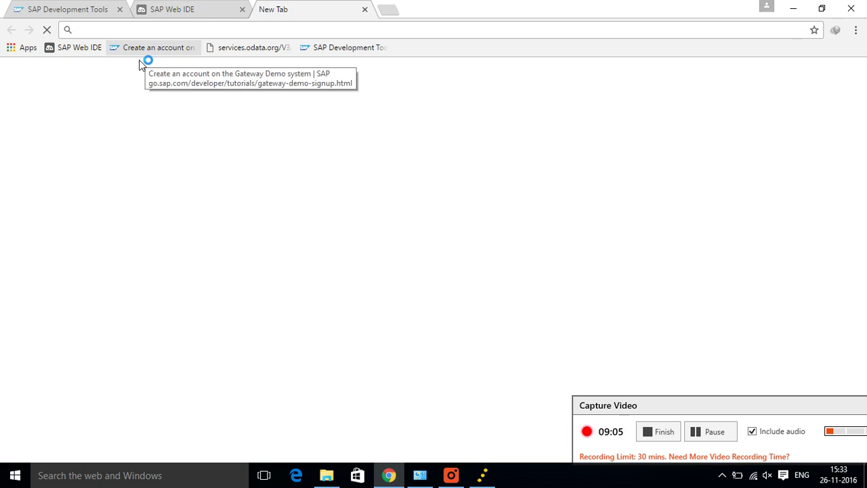
pyautogui.click(88, 54)
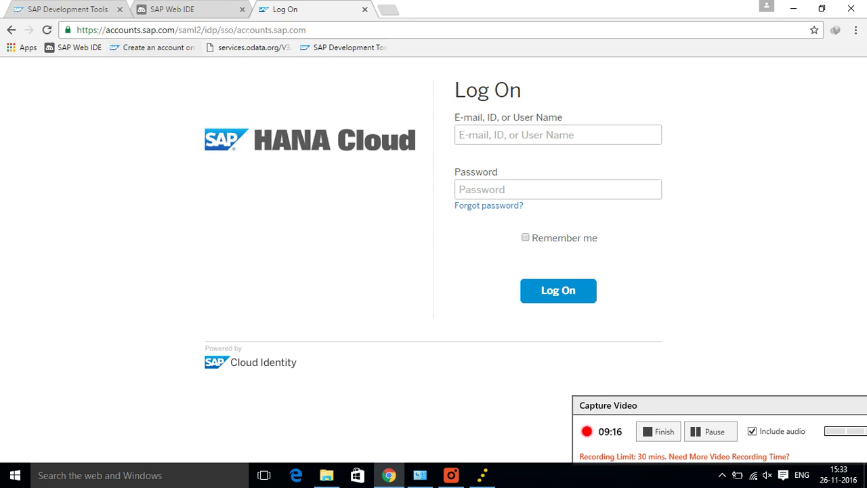
pyautogui.click(244, 32)
pyautogui.write('sa')
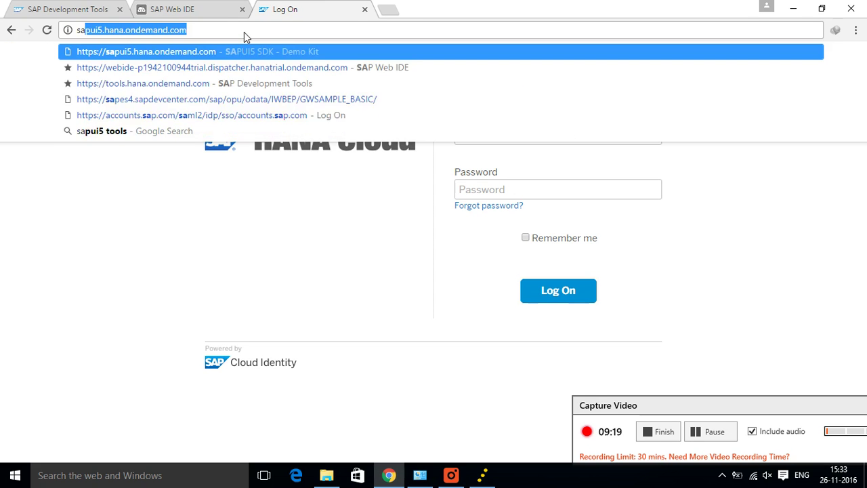
pyautogui.write('p hana')
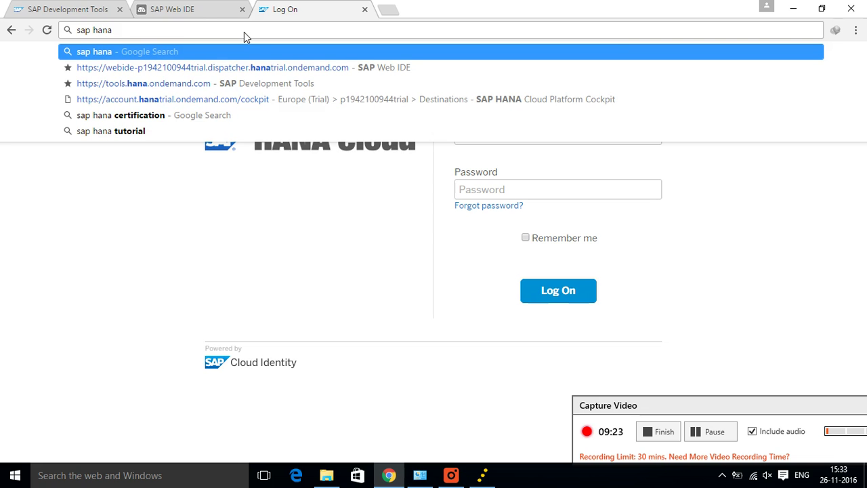
pyautogui.write(' cockpit')
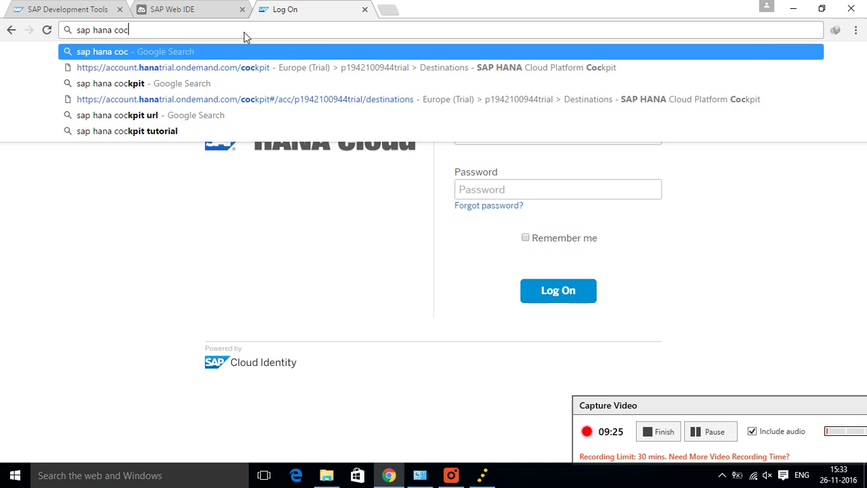
pyautogui.press('Escape')
pyautogui.press('Return')
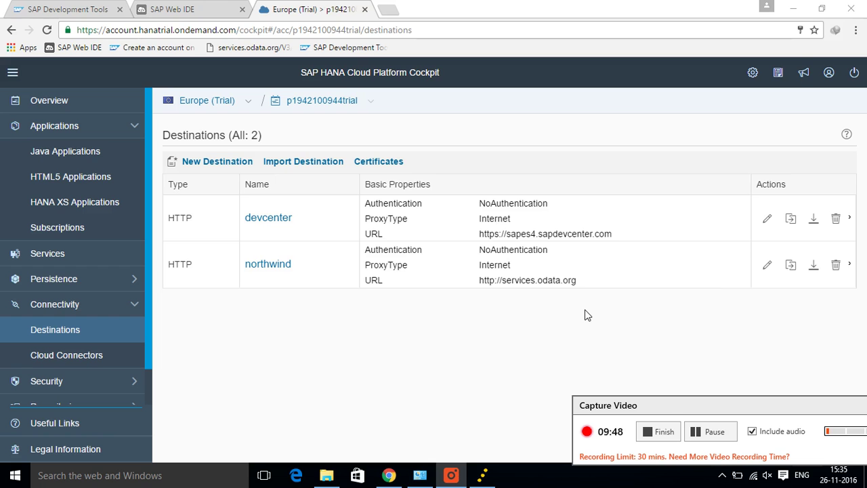
pyautogui.click(814, 266)
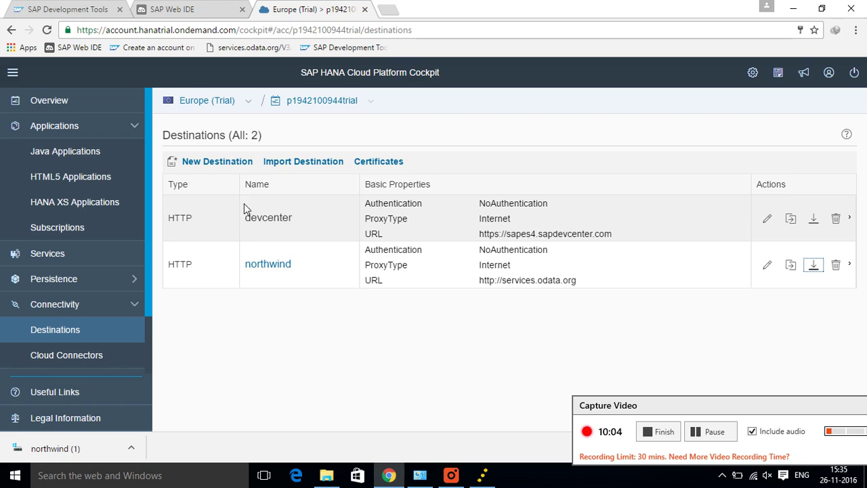
pyautogui.click(260, 224)
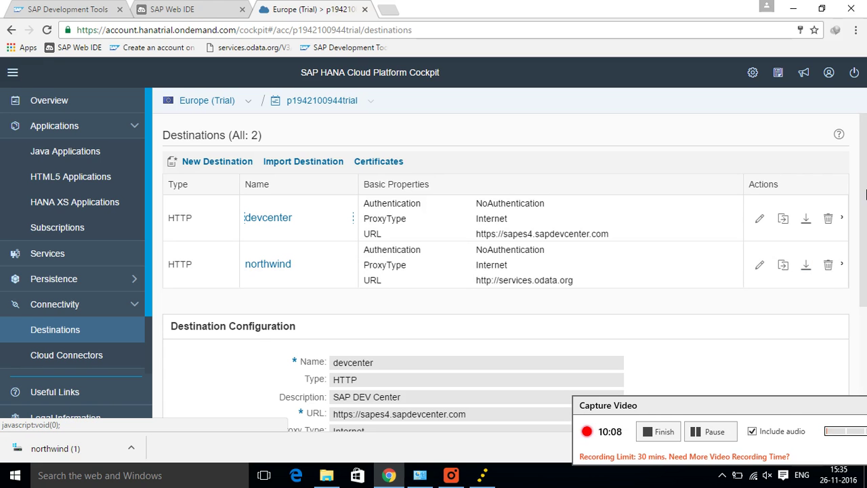
pyautogui.moveTo(866, 195); pyautogui.dragTo(866, 348)
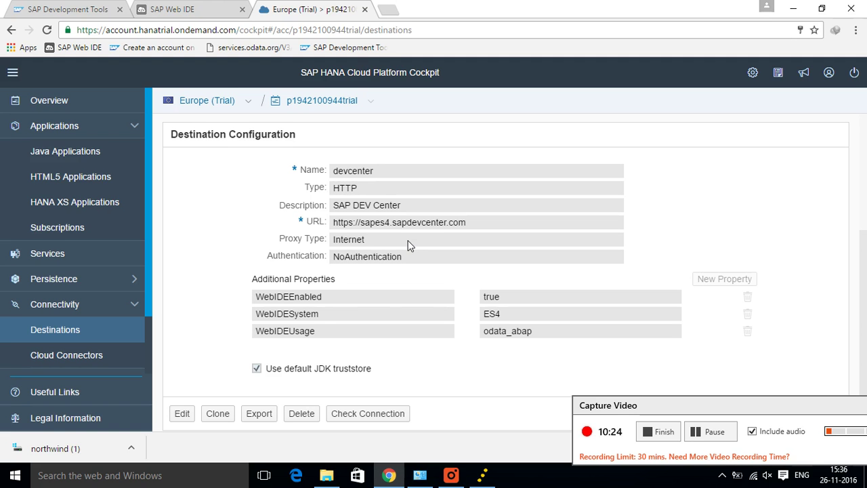
pyautogui.moveTo(414, 260)
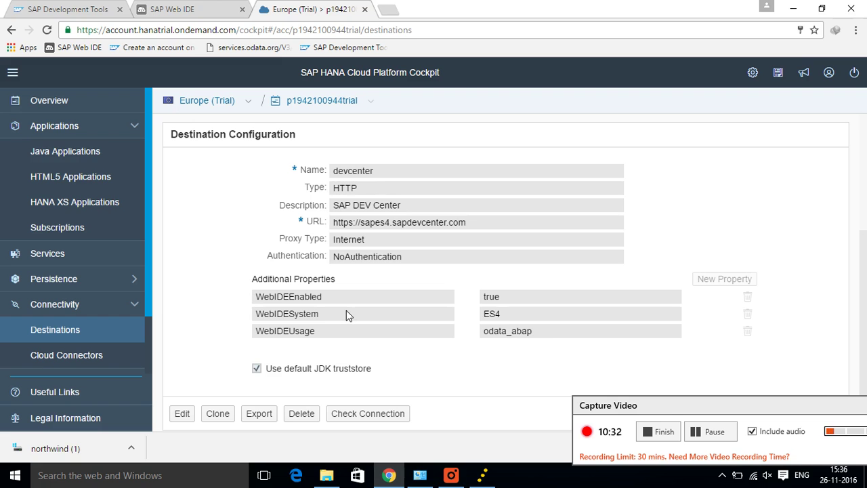
pyautogui.moveTo(345, 310)
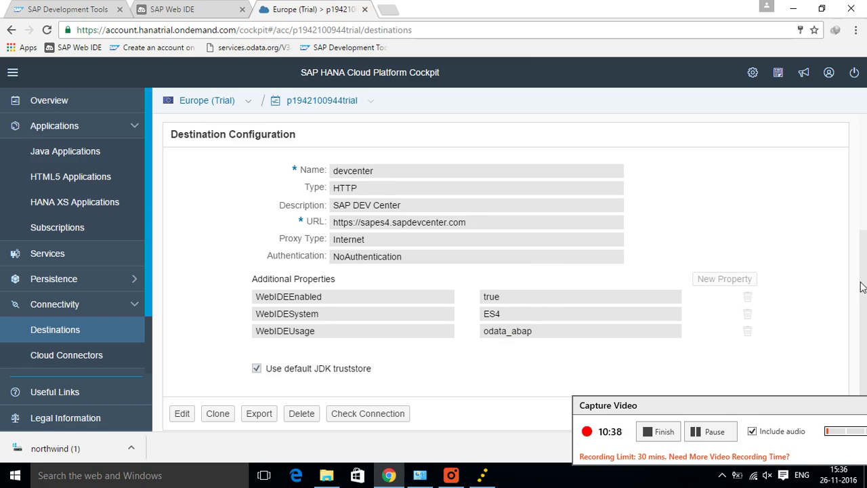
pyautogui.scroll(3, 866, 288)
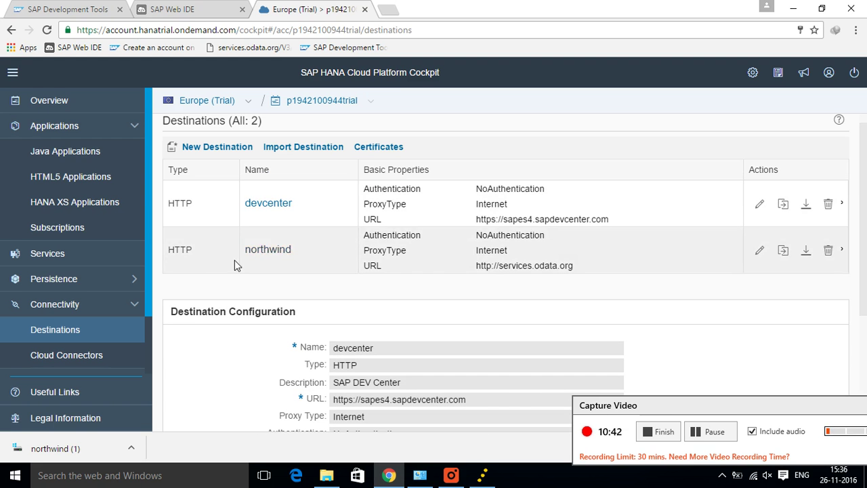
pyautogui.click(265, 251)
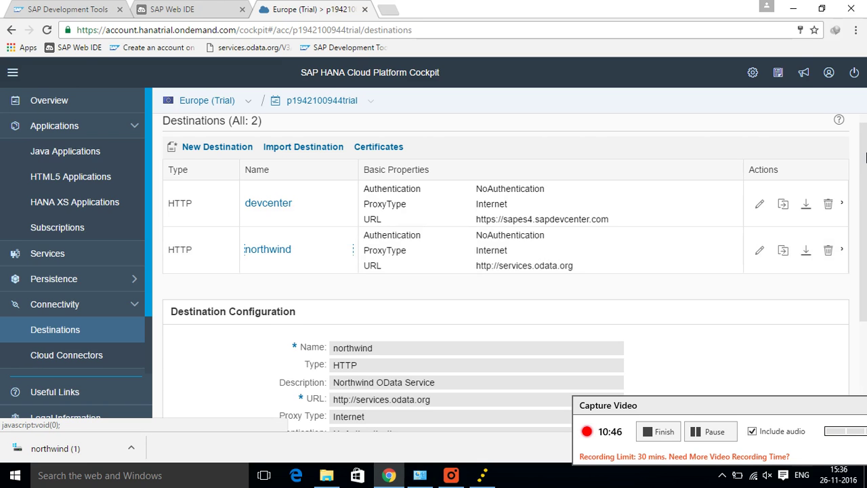
pyautogui.scroll(-2, 866, 214)
pyautogui.moveTo(866, 214); pyautogui.dragTo(866, 264)
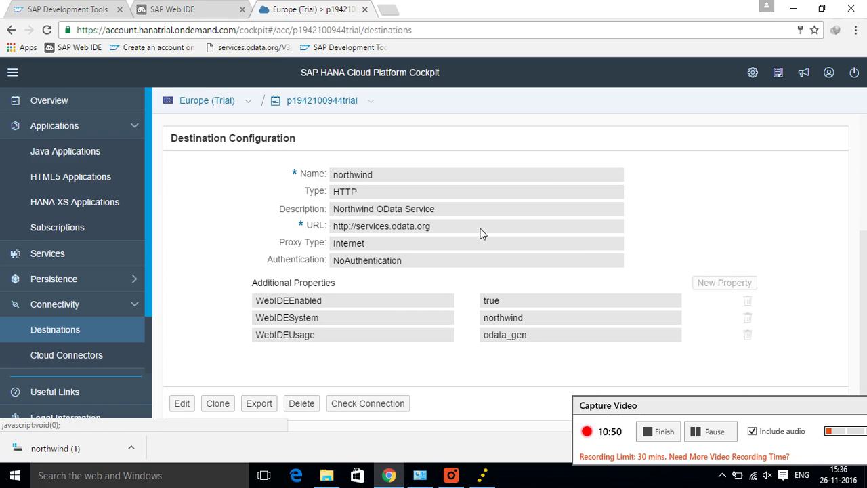
pyautogui.moveTo(431, 226); pyautogui.dragTo(323, 241)
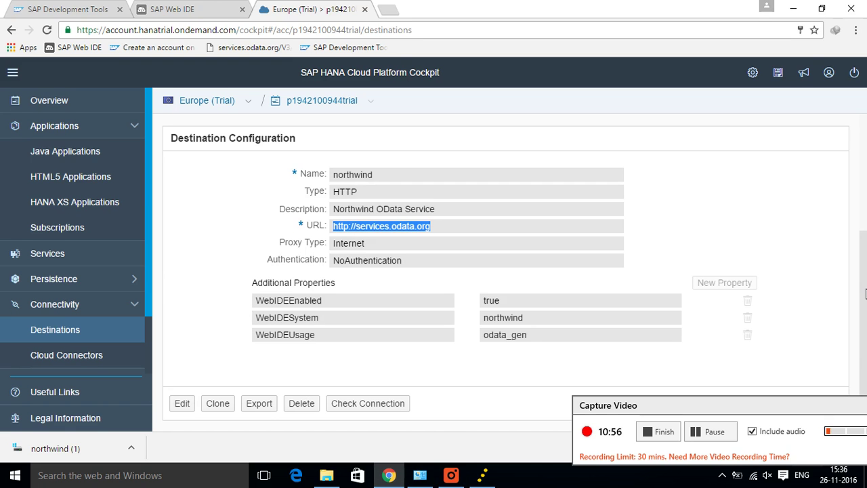
pyautogui.moveTo(866, 294); pyautogui.dragTo(865, 203)
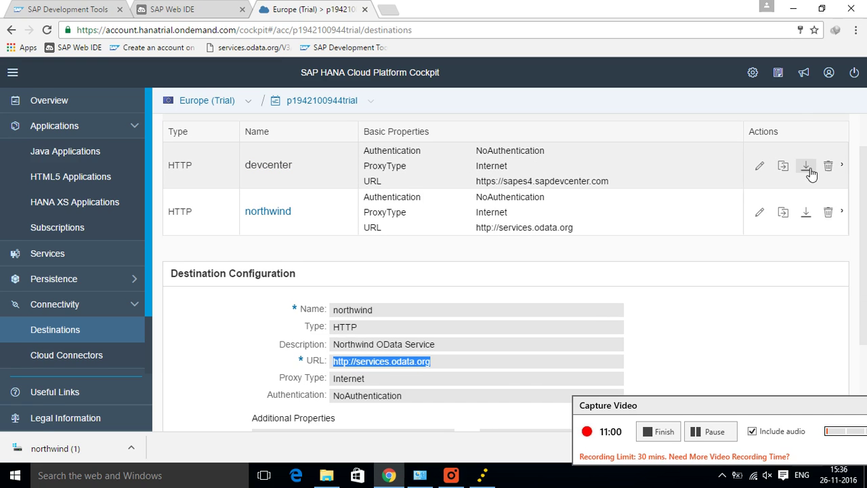
# Step: Download the devcenter destination too and show the northwind download in its Downloads folder
pyautogui.click(807, 167)
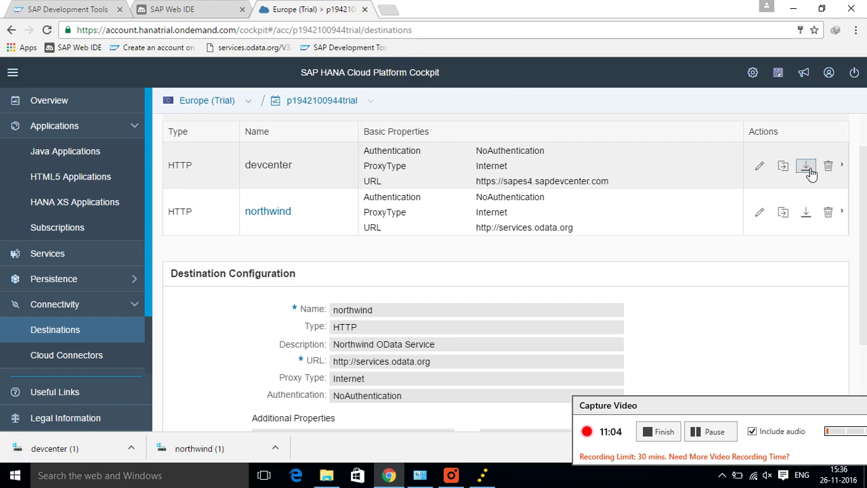
pyautogui.click(275, 449)
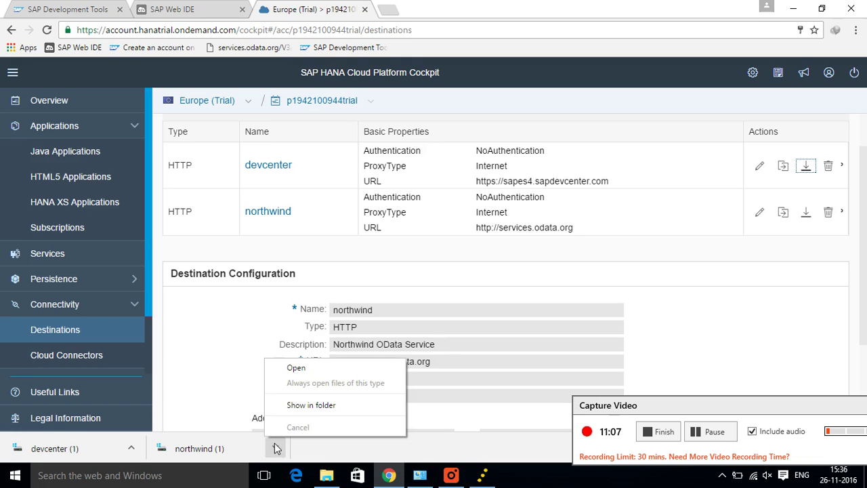
pyautogui.click(288, 405)
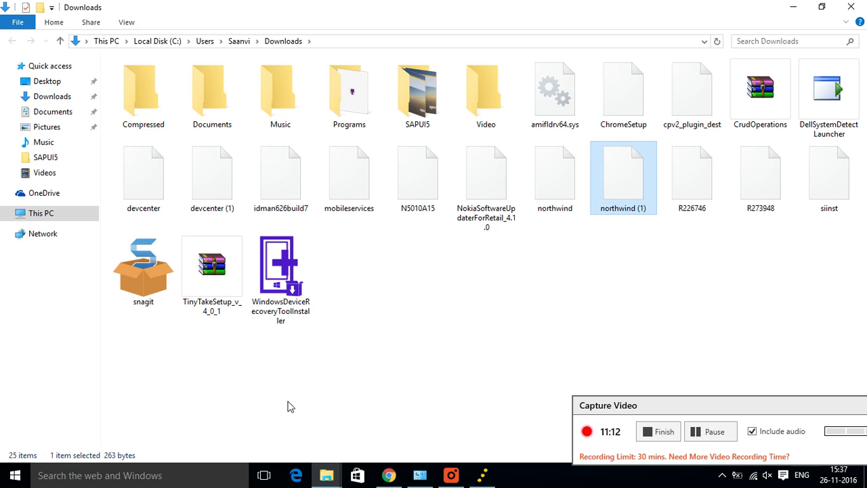
# Step: Copy the northwind and devcenter destination files from Downloads
pyautogui.click(552, 198)
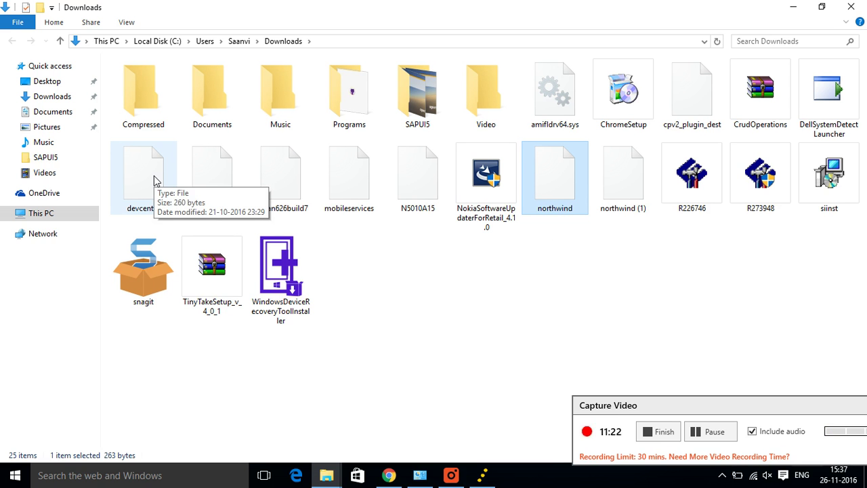
pyautogui.keyDown('ctrl'); pyautogui.click(155, 181); pyautogui.keyUp('ctrl')
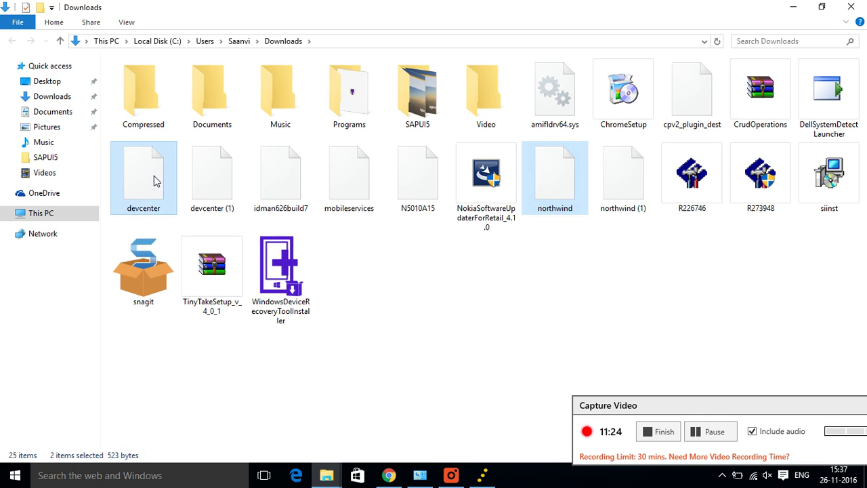
pyautogui.rightClick(157, 178)
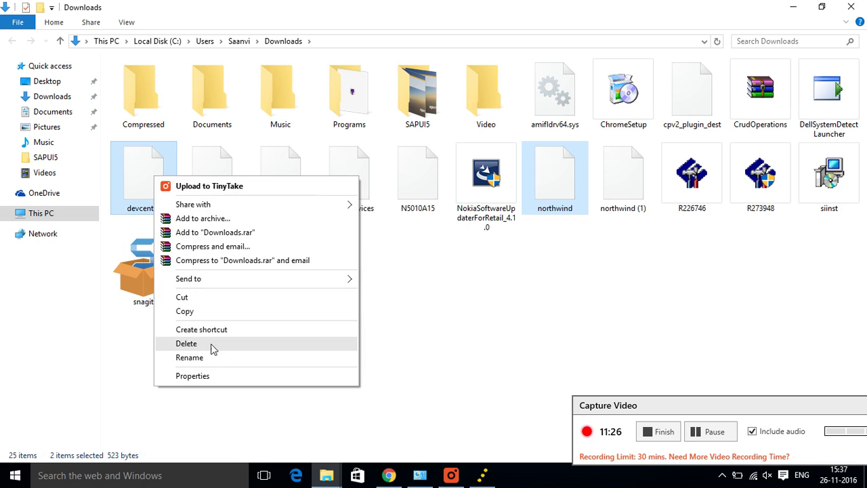
pyautogui.click(209, 313)
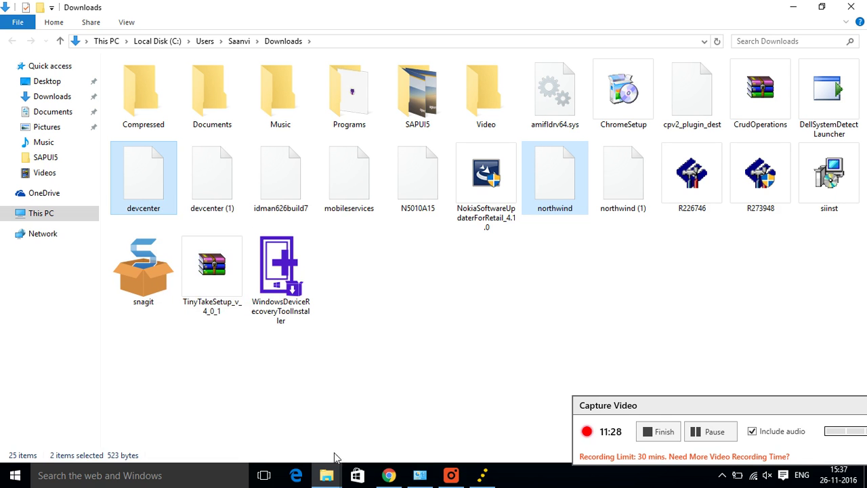
# Step: Paste both files into the Web IDE destinations folder, then return to the cockpit
pyautogui.click(390, 476)
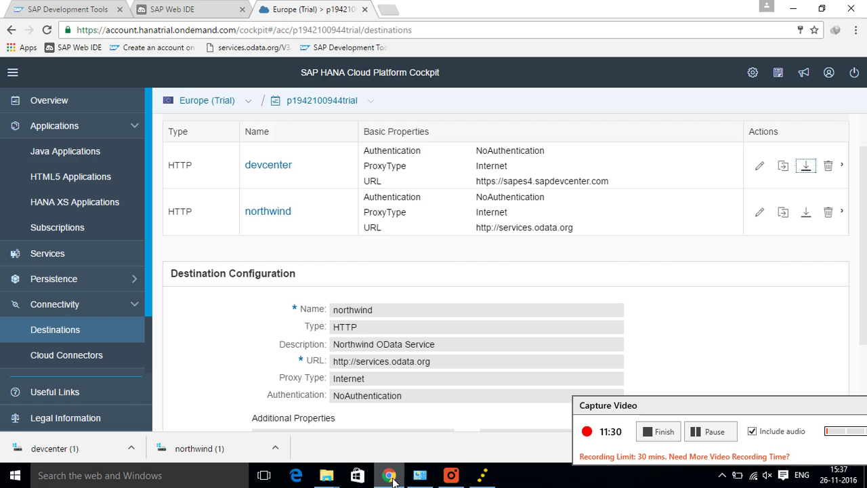
pyautogui.moveTo(330, 478)
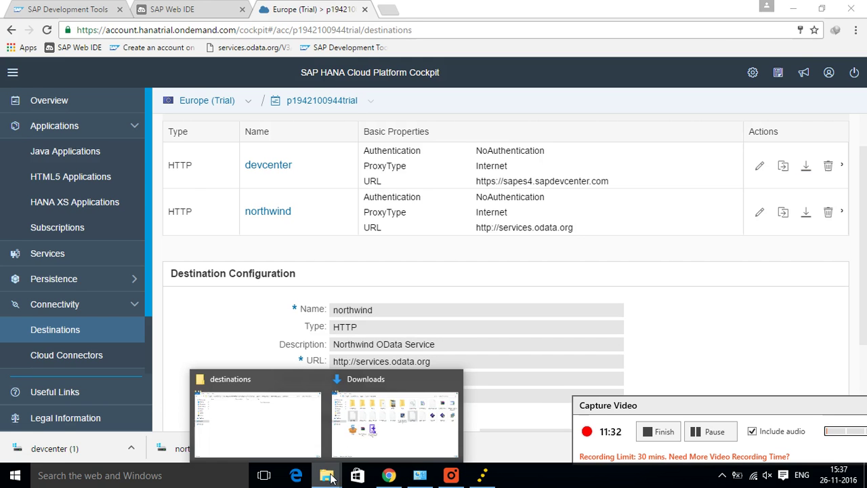
pyautogui.click(291, 430)
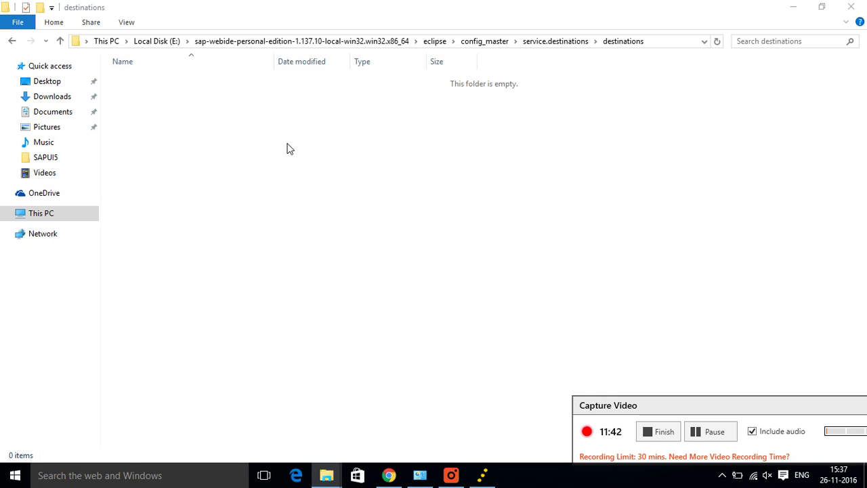
pyautogui.click(287, 149)
pyautogui.hotkey('ctrl', 'v')
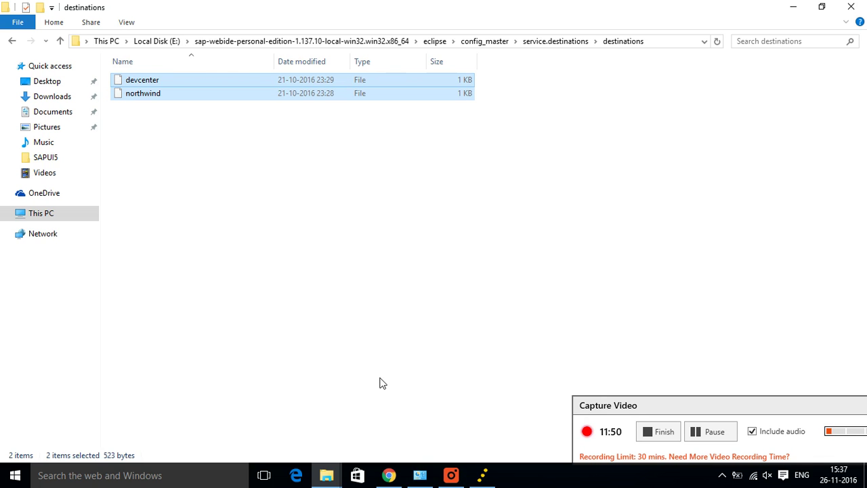
pyautogui.click(389, 475)
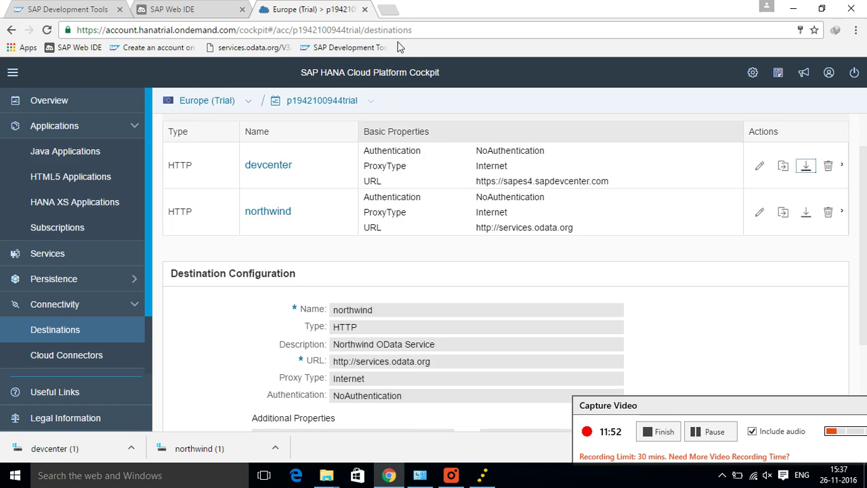
# Step: Google 'sap gateway trial version' in a new browser tab
pyautogui.click(389, 9)
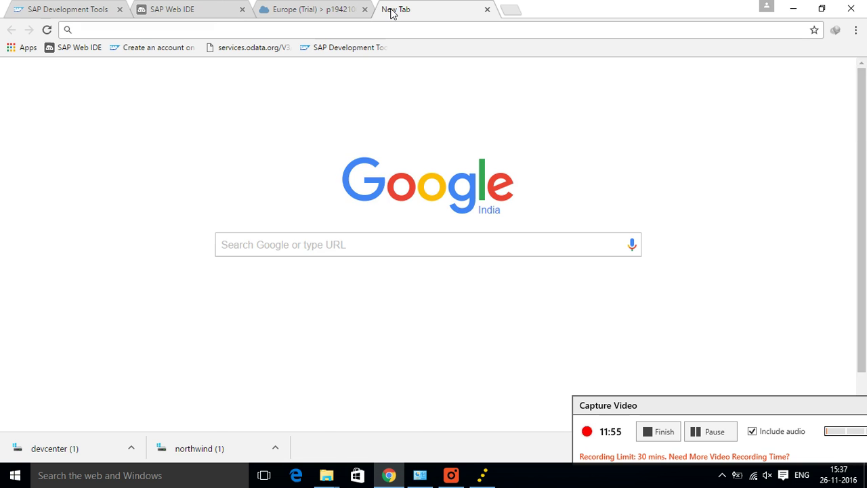
pyautogui.write('sap')
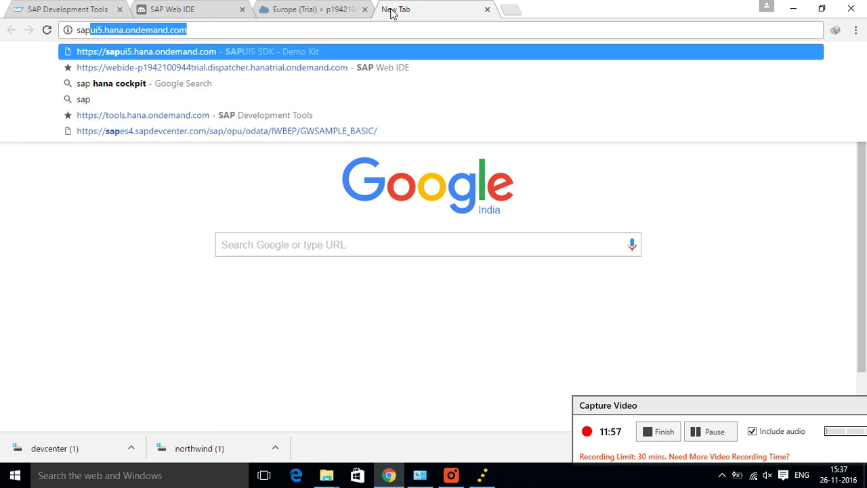
pyautogui.write(' gatew')
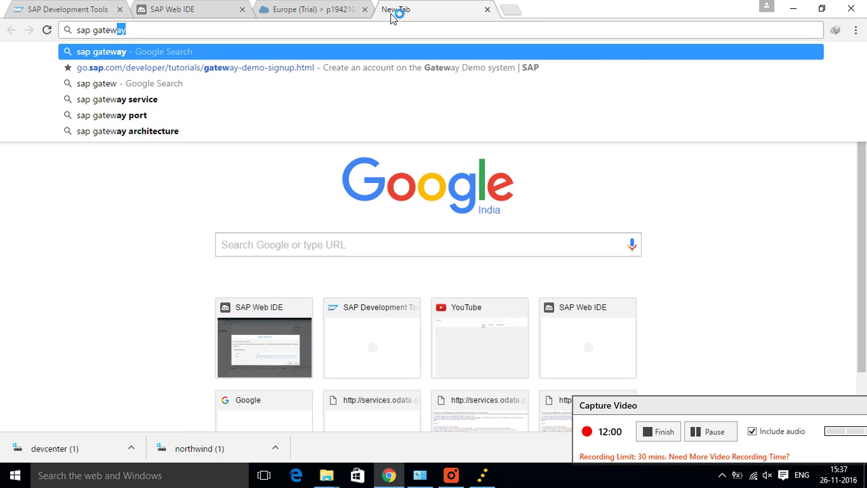
pyautogui.write('ay tr')
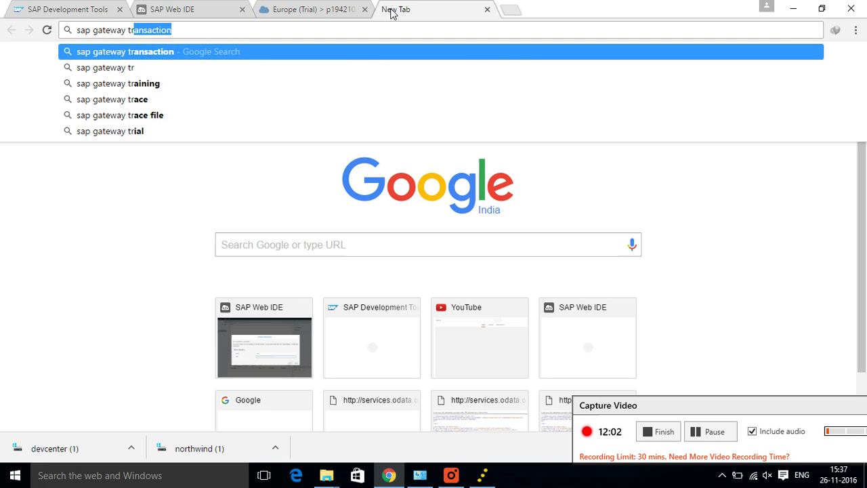
pyautogui.write('ial')
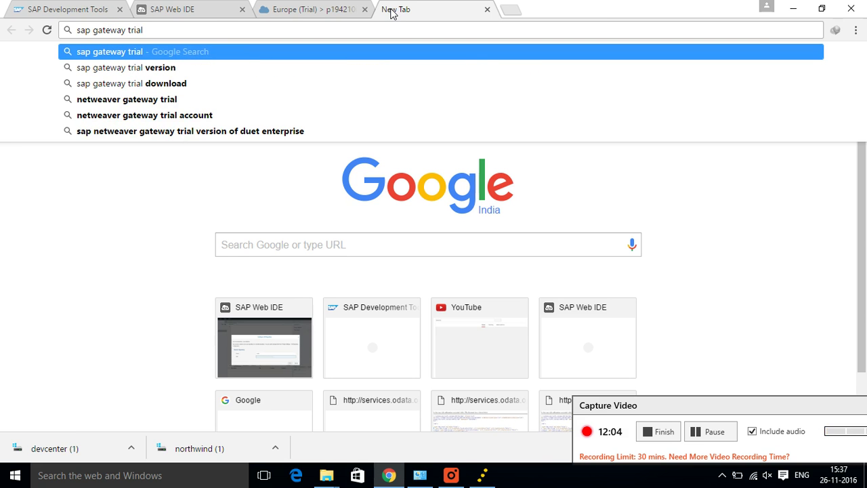
pyautogui.press('Down')
pyautogui.press('Return')
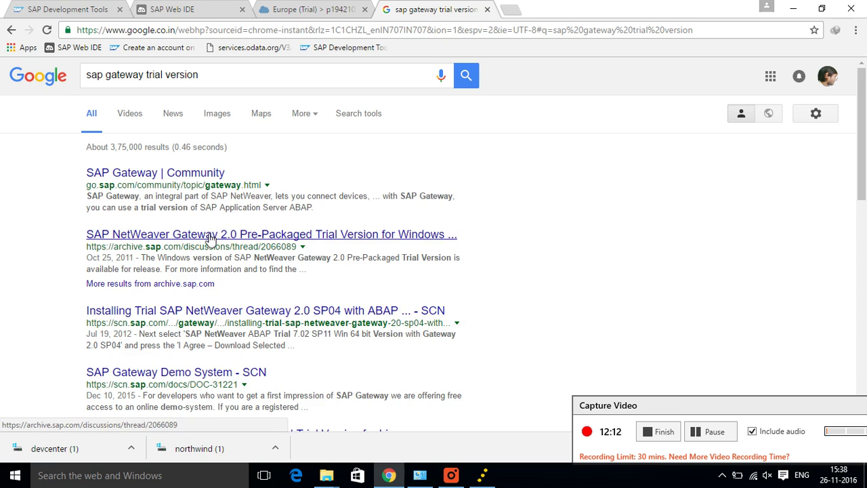
# Step: Open the blog guide 'Installing Trial SAP NetWeaver Gateway 2.0 SP04 with ABAP' from the results
pyautogui.click(201, 174)
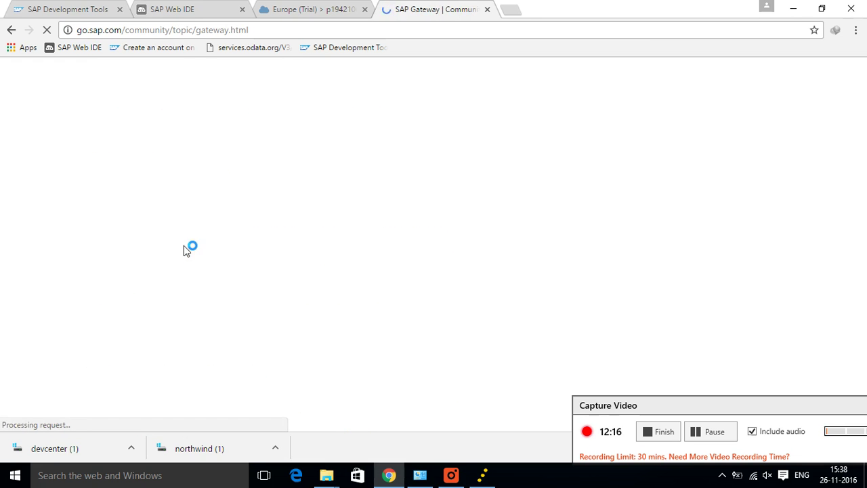
pyautogui.click(12, 31)
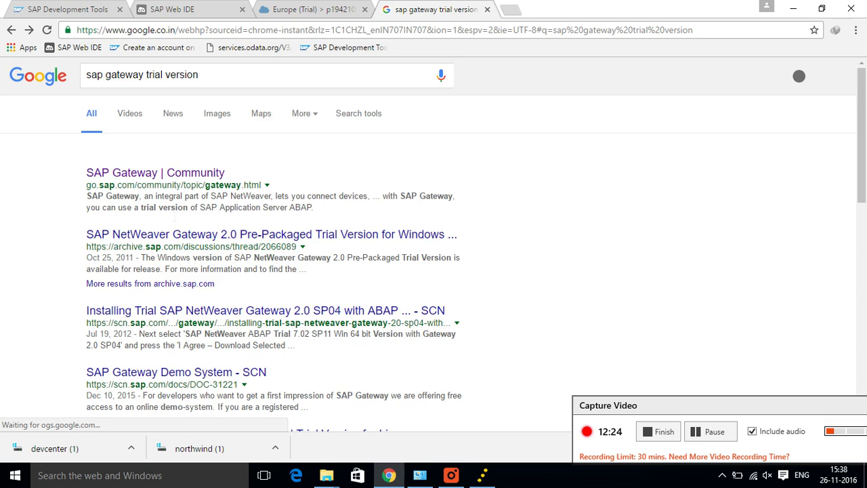
pyautogui.click(187, 237)
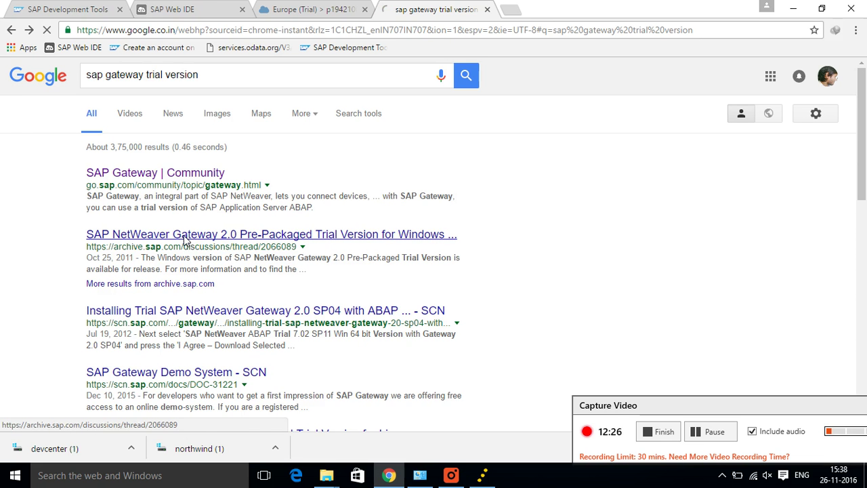
pyautogui.click(178, 315)
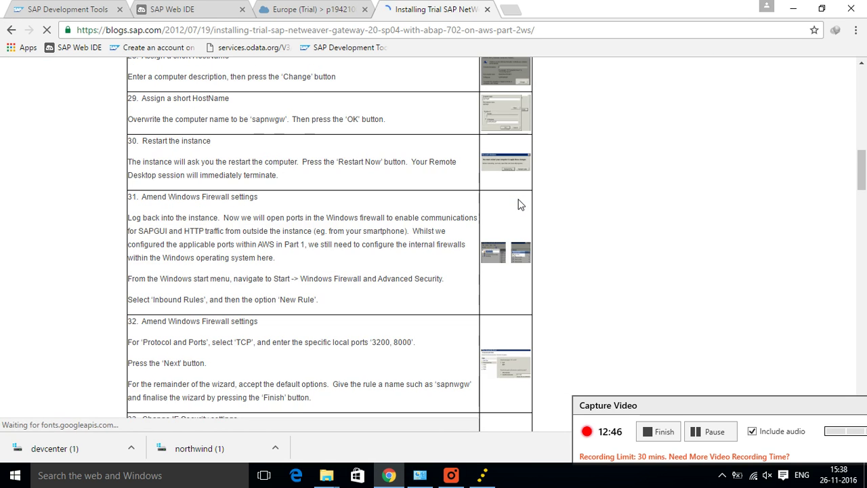
# Step: Read through the blog's installation steps table, then return to the SAP Web IDE tab
pyautogui.scroll(7, 518, 204)
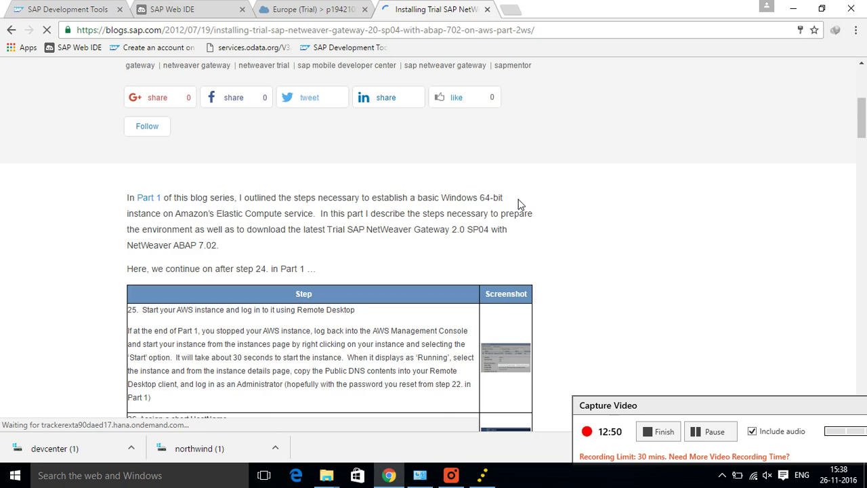
pyautogui.scroll(-4, 518, 203)
pyautogui.scroll(-4, 519, 204)
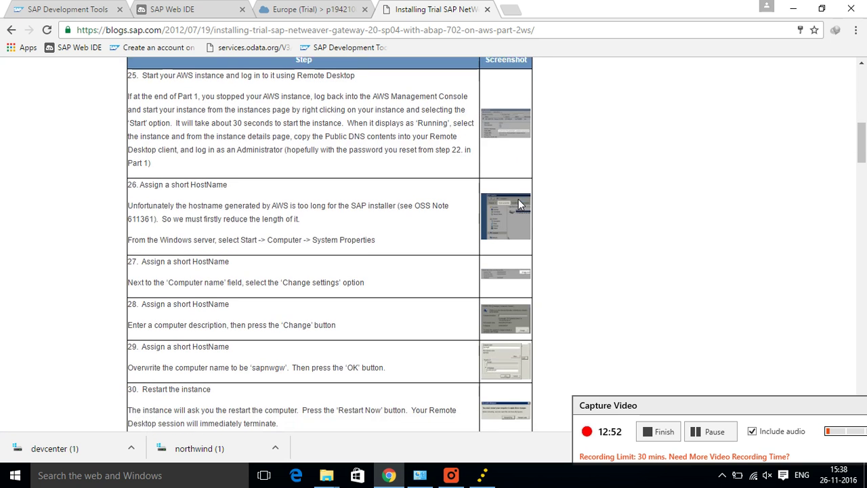
pyautogui.scroll(-3, 519, 204)
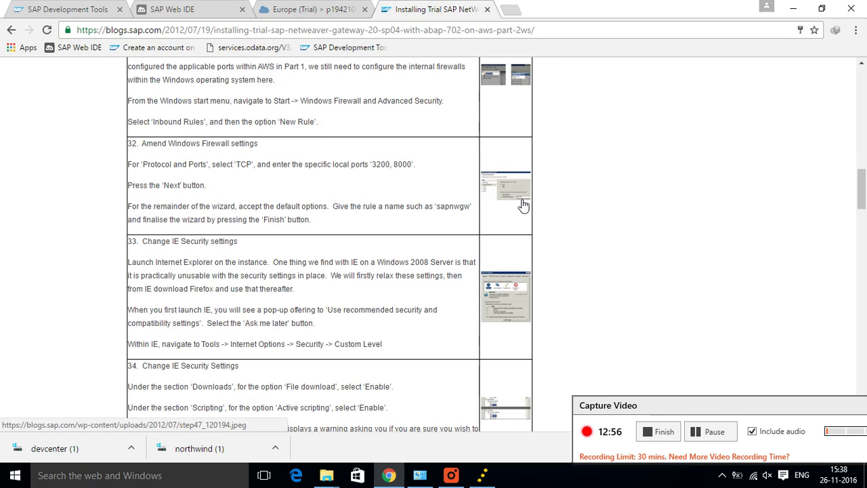
pyautogui.scroll(-2, 523, 205)
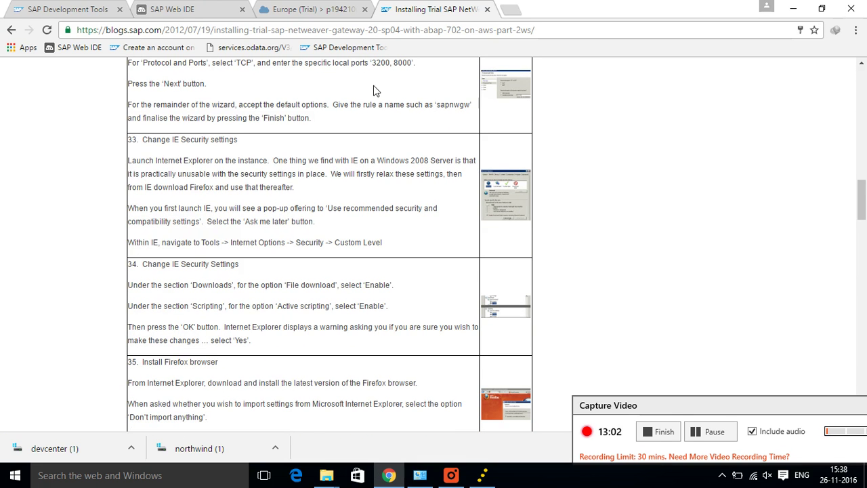
pyautogui.click(172, 9)
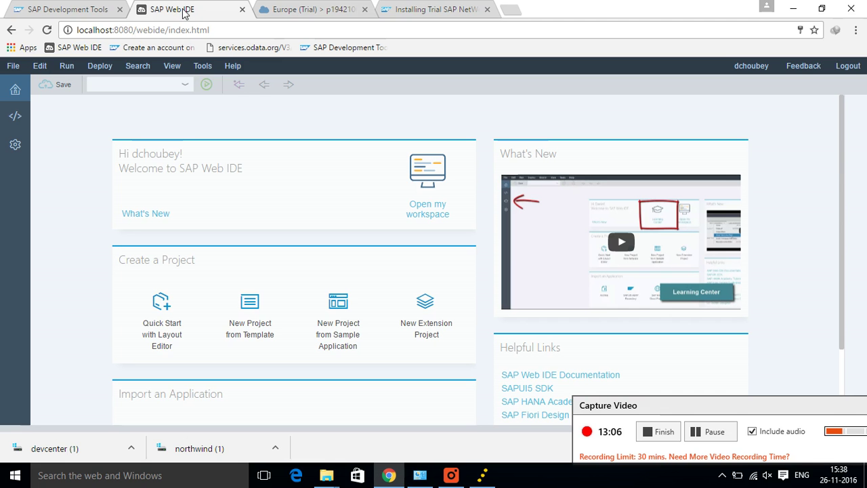
# Step: Confirm the destinations folder holds devcenter and northwind, and open Web IDE's Development perspective
pyautogui.click(326, 477)
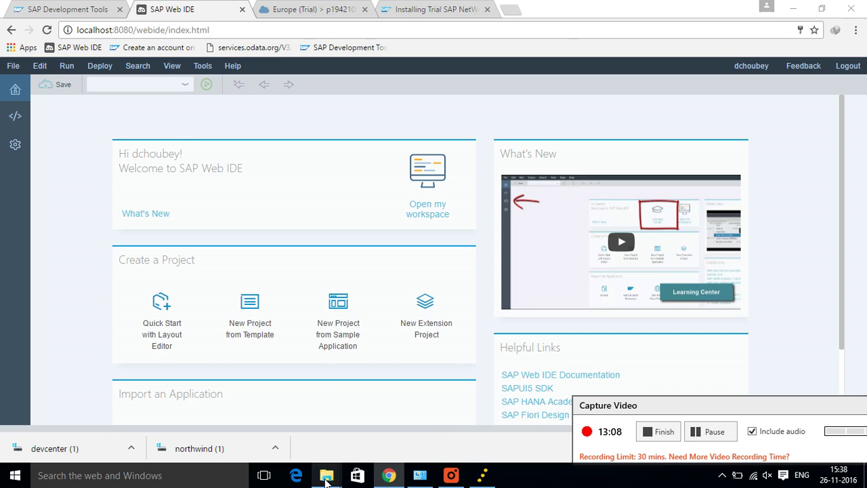
pyautogui.click(282, 412)
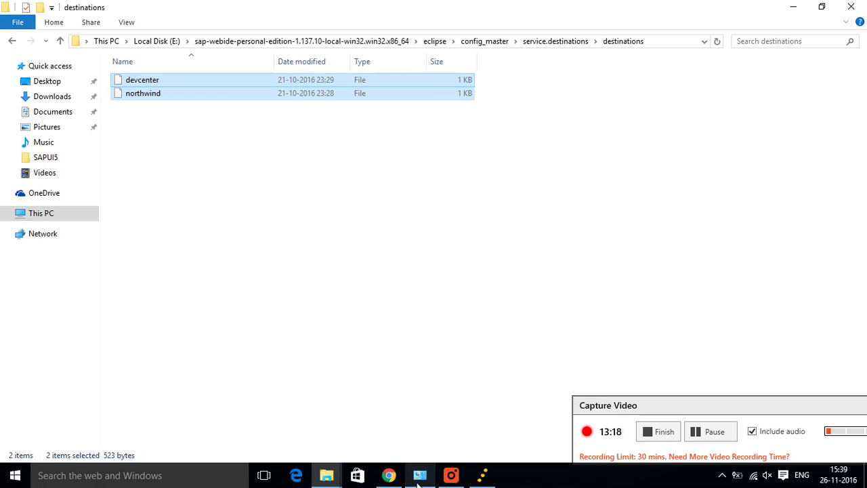
pyautogui.click(389, 475)
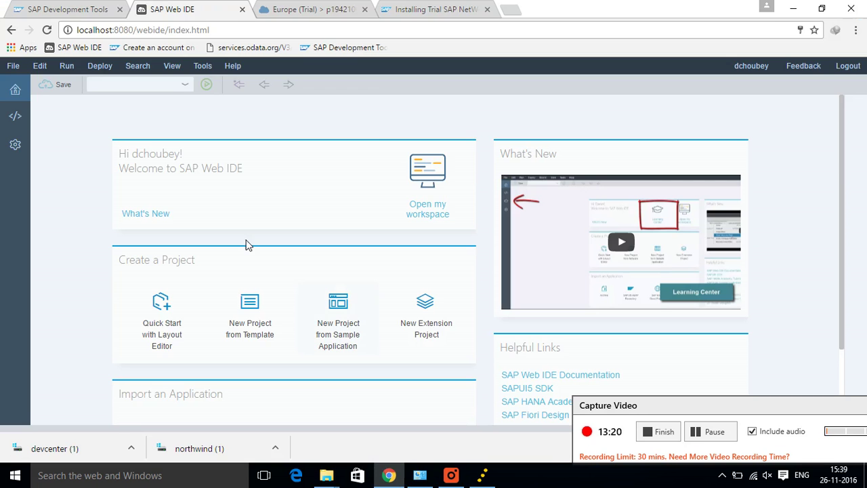
pyautogui.click(21, 119)
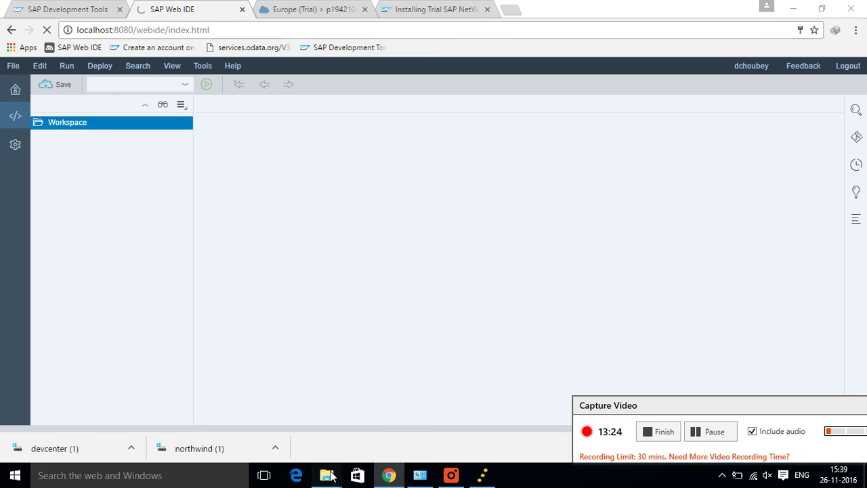
pyautogui.moveTo(327, 475)
pyautogui.click(273, 400)
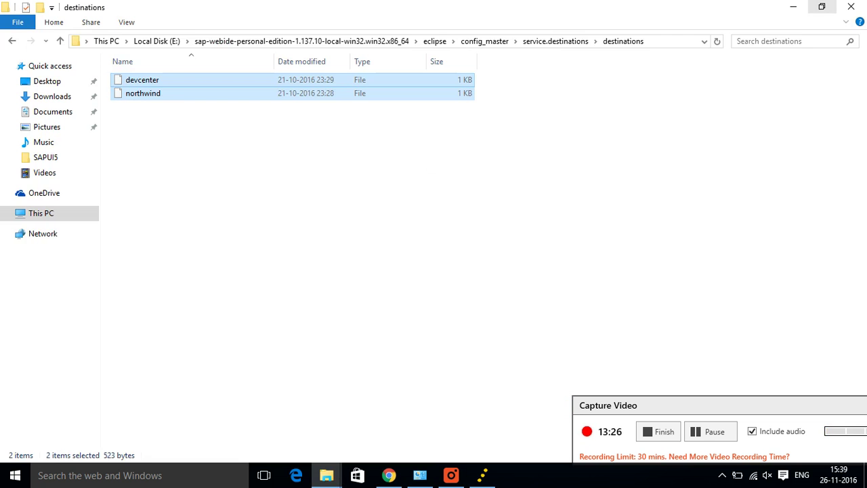
# Step: Reload SAP Web IDE and dismiss the Tips and Tricks dialog
pyautogui.hotkey('alt', 'Tab')
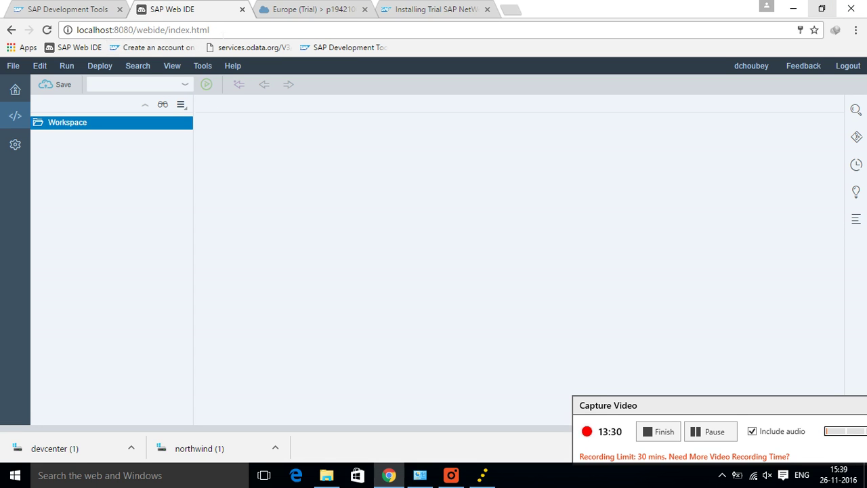
pyautogui.click(220, 30)
pyautogui.press('Return')
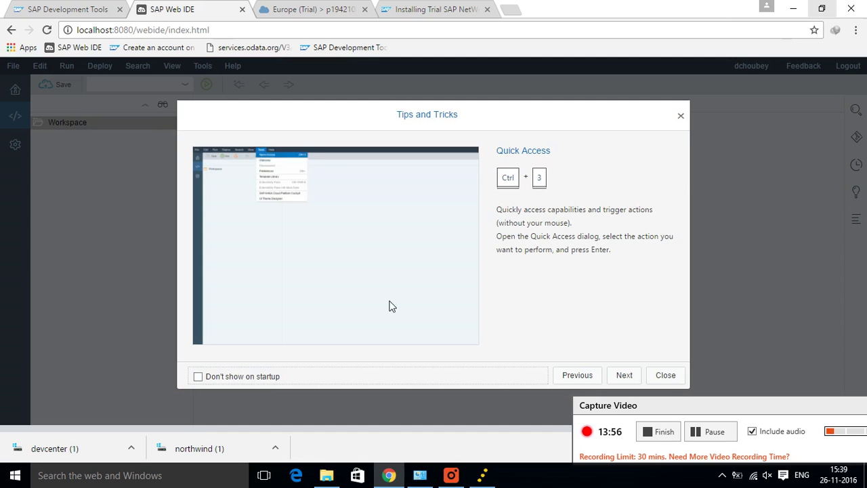
pyautogui.click(671, 376)
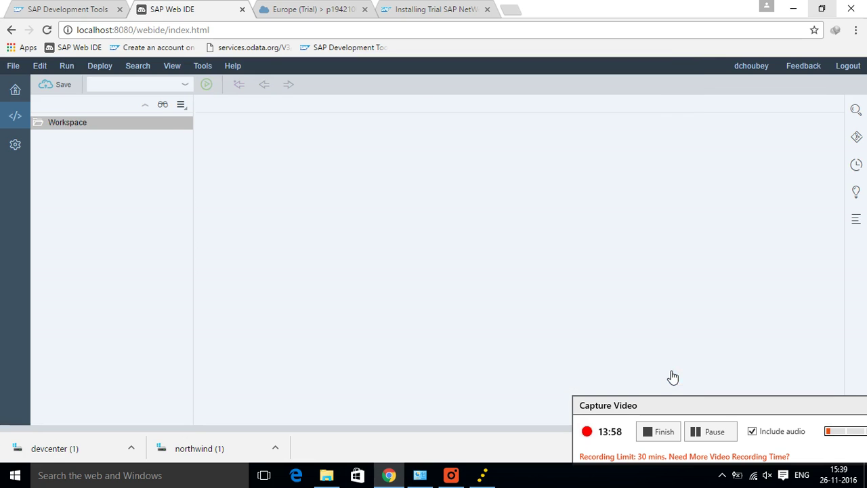
# Step: Start a new SAP Fiori Master-Detail Application project named 'test' from the template wizard
pyautogui.click(15, 67)
pyautogui.moveTo(76, 82)
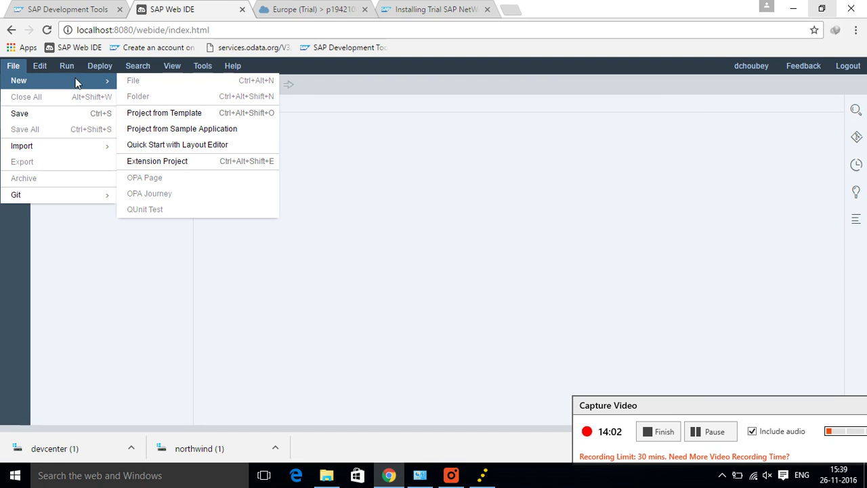
pyautogui.click(136, 115)
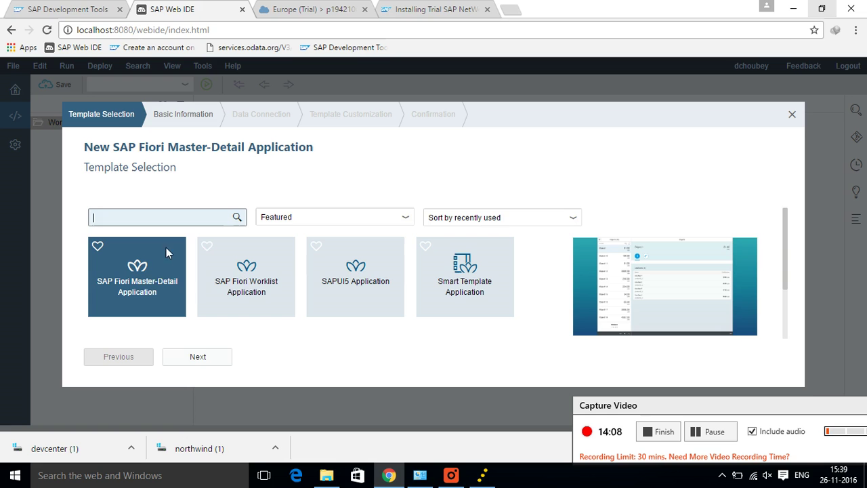
pyautogui.click(139, 282)
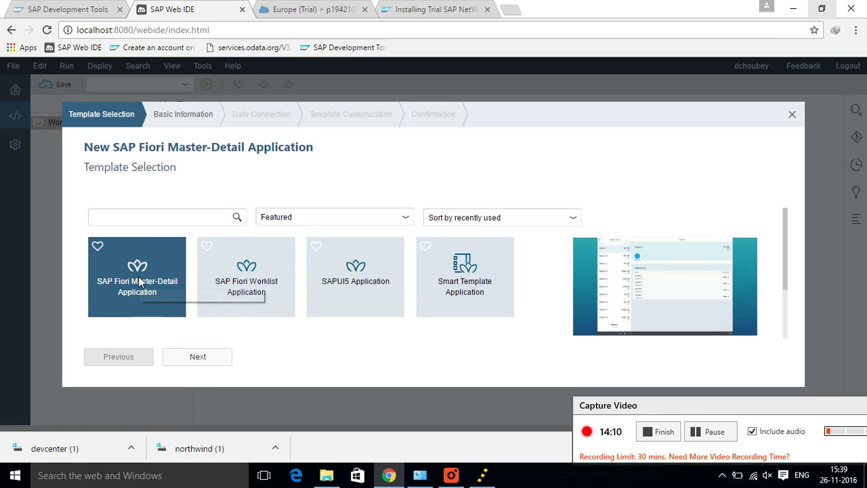
pyautogui.click(204, 359)
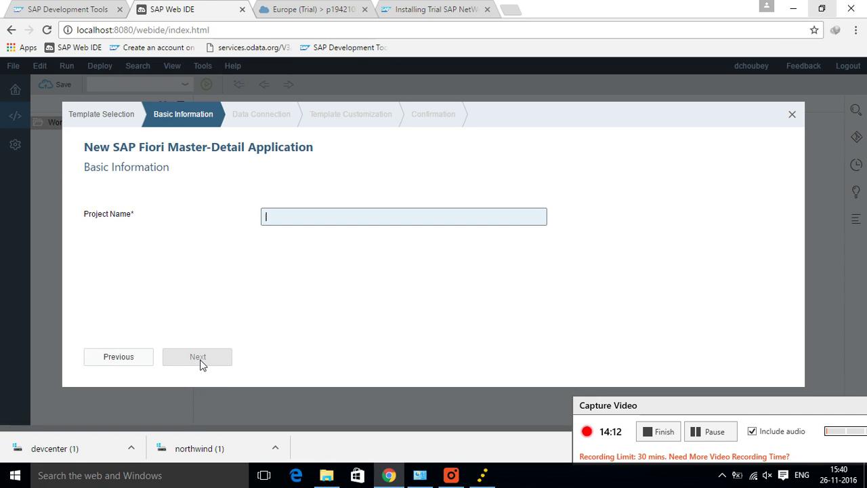
pyautogui.write('test')
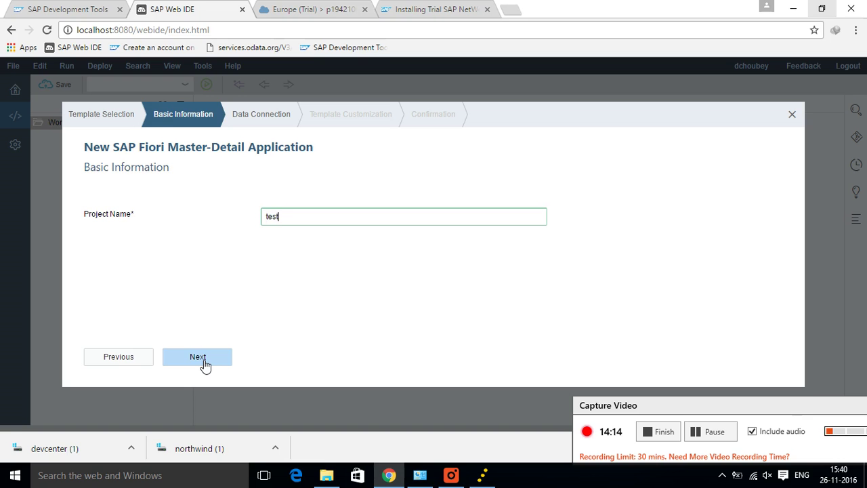
pyautogui.click(205, 364)
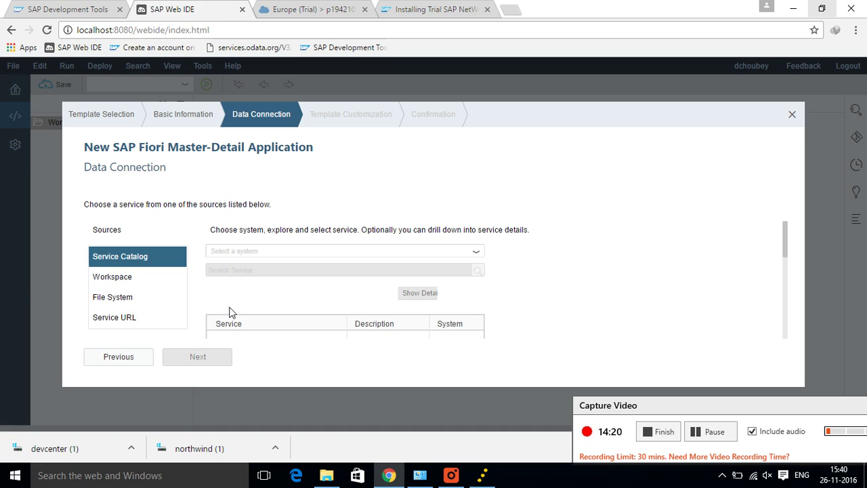
# Step: Use Service URL as the data source with the Northwind OData Service system, and open a blank tab
pyautogui.click(477, 254)
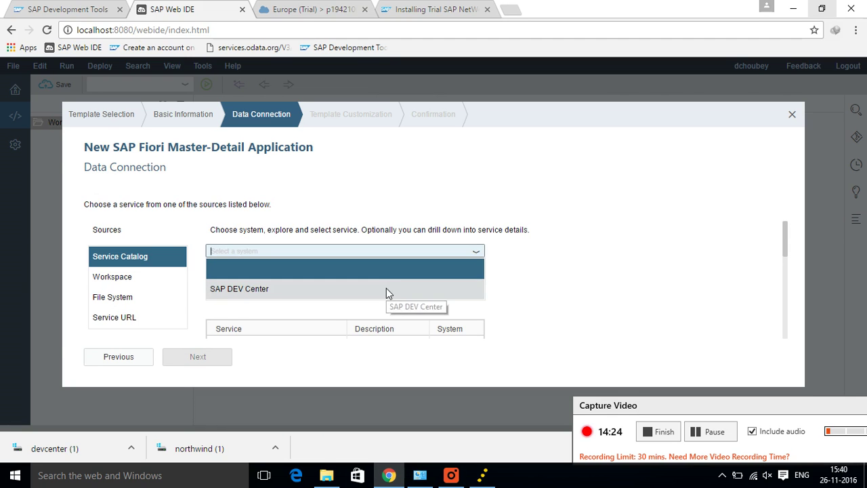
pyautogui.click(114, 319)
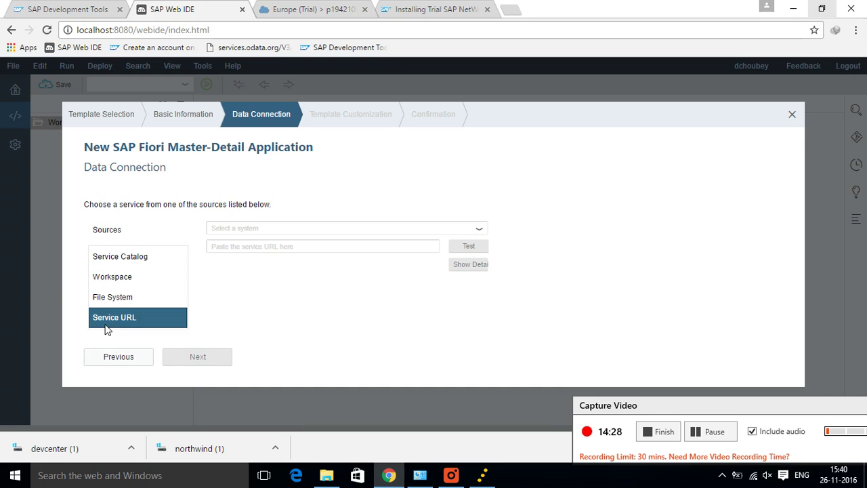
pyautogui.click(480, 232)
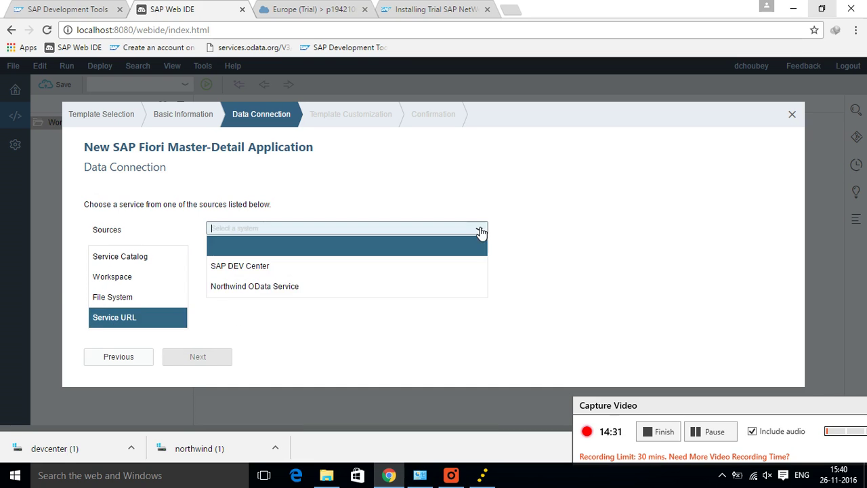
pyautogui.click(405, 287)
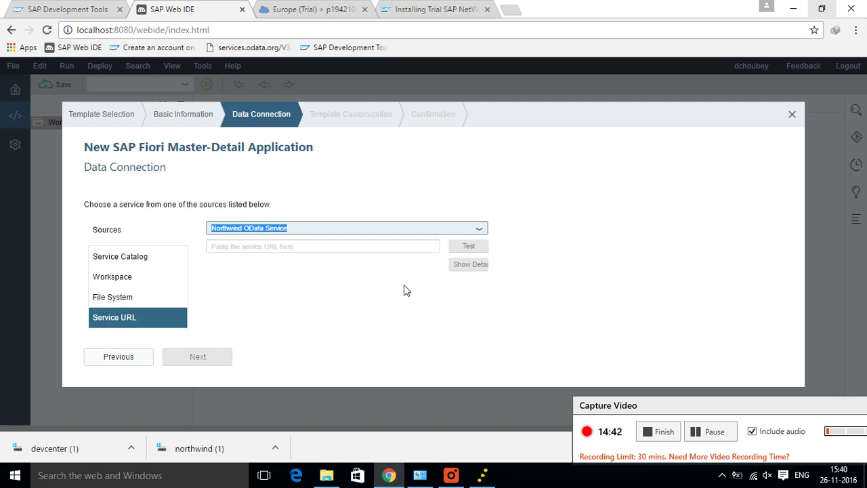
pyautogui.click(509, 16)
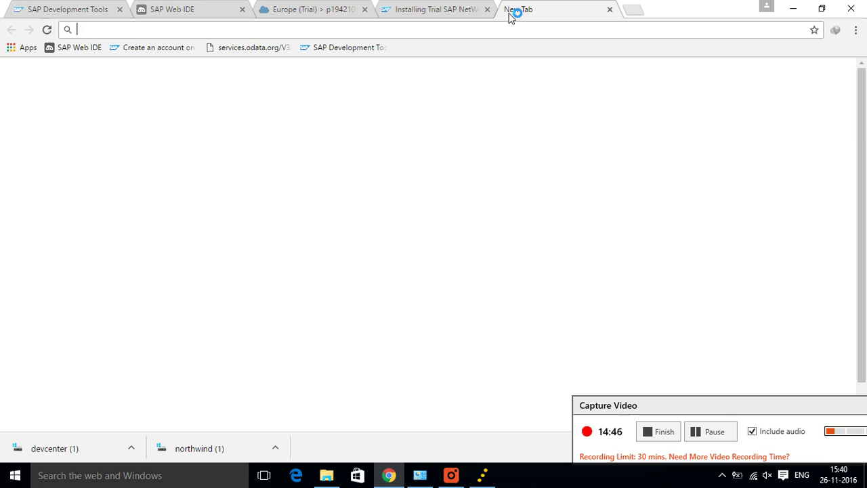
# Step: Search Google for 'northwind odata' and open the Northwind Service - OData services result
pyautogui.write('no')
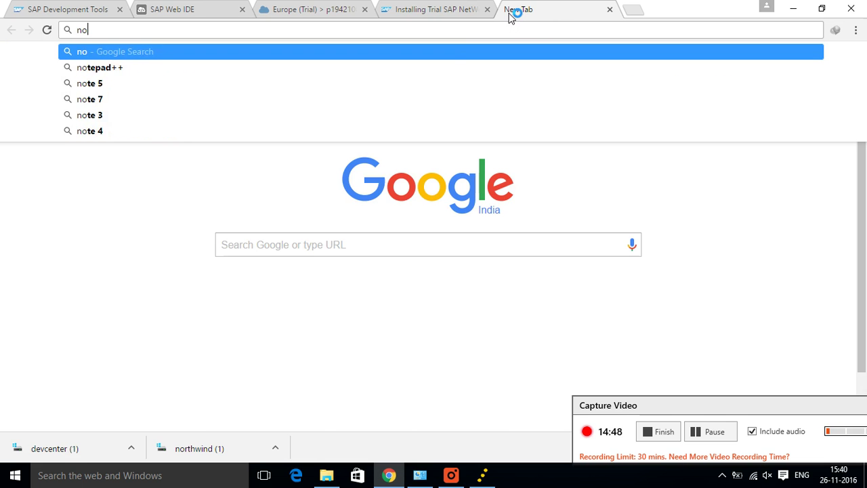
pyautogui.write('rthw')
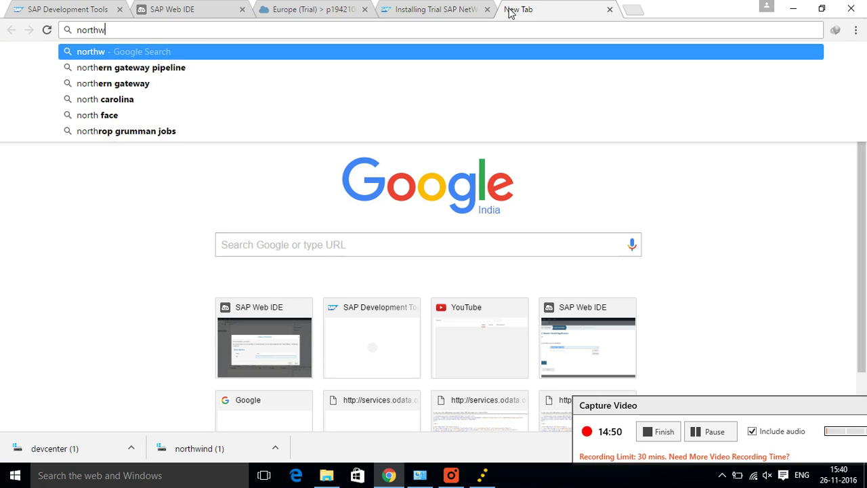
pyautogui.write('ind')
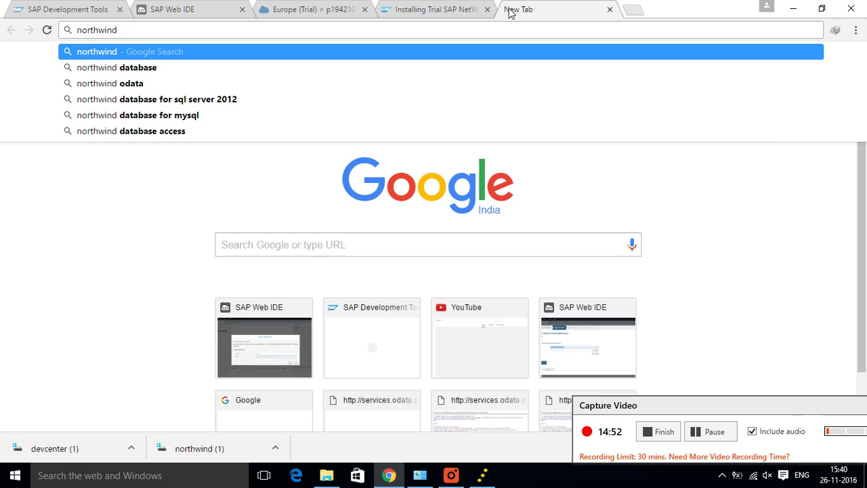
pyautogui.press('Down')
pyautogui.press('Down')
pyautogui.press('Return')
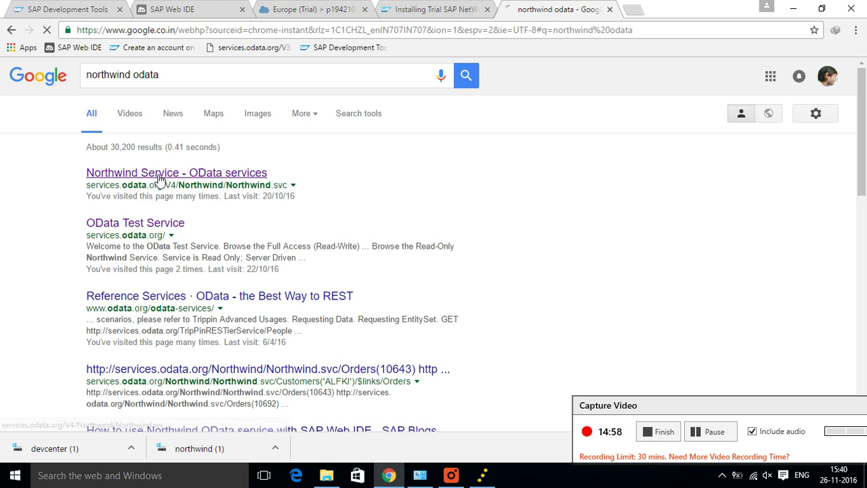
pyautogui.click(160, 177)
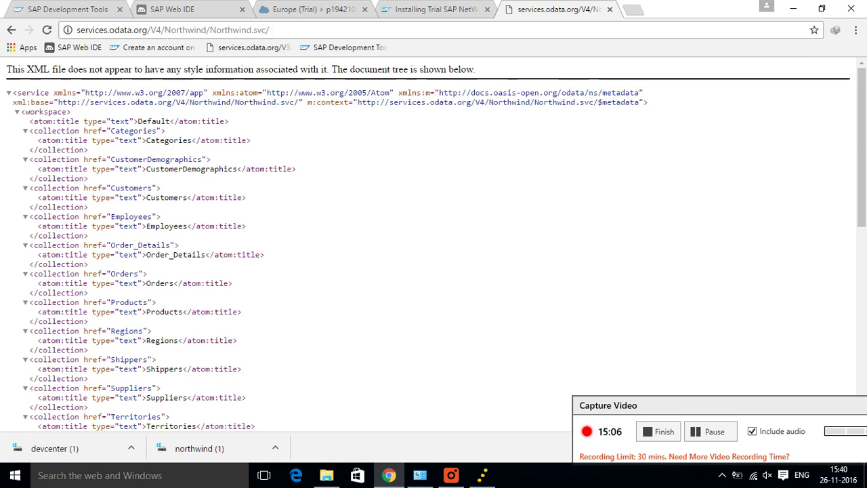
# Step: Load the V3 Northwind service, copy its /V3/Northwind/Northwind.svc/ path, and return to Web IDE
pyautogui.click(161, 32)
pyautogui.click(161, 32)
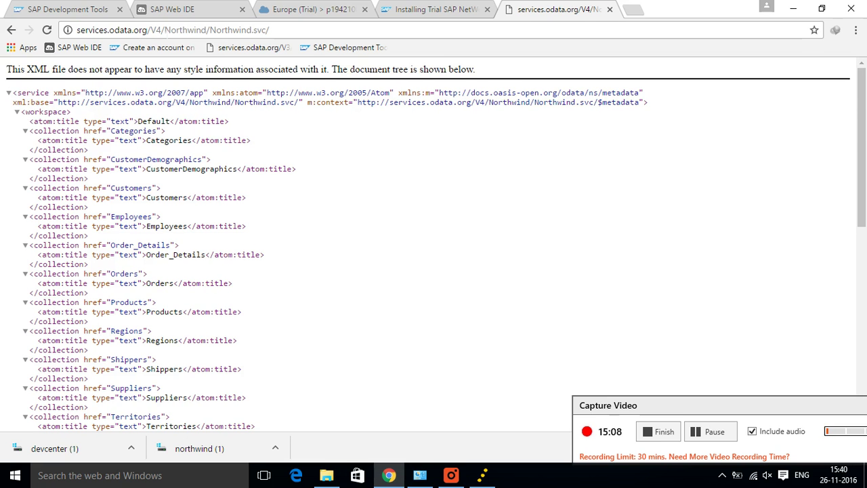
pyautogui.press('BackSpace')
pyautogui.write('3')
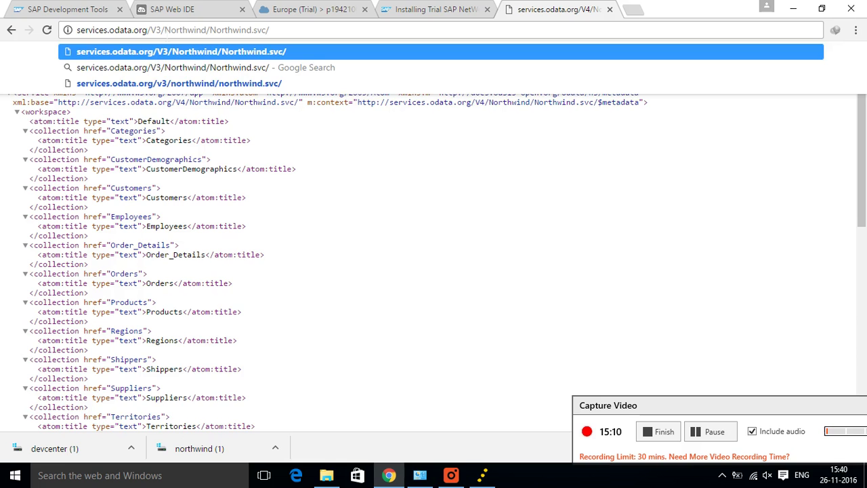
pyautogui.press('Return')
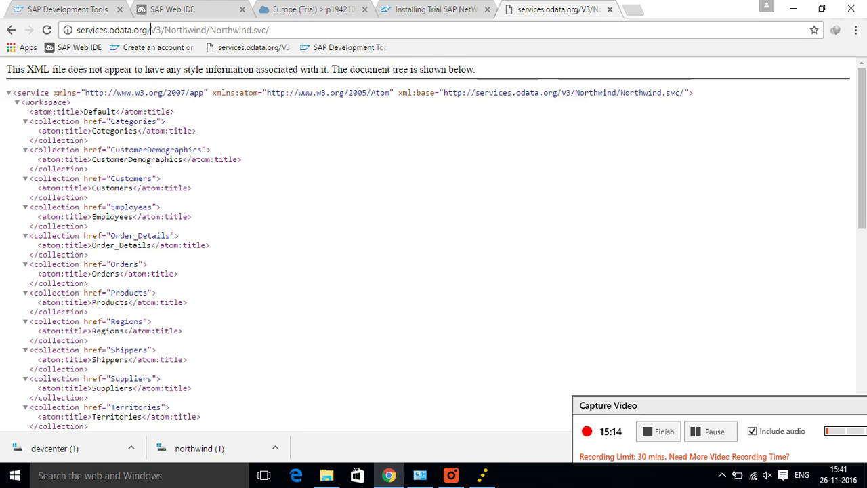
pyautogui.moveTo(150, 29); pyautogui.dragTo(332, 63)
pyautogui.hotkey('ctrl', 'c')
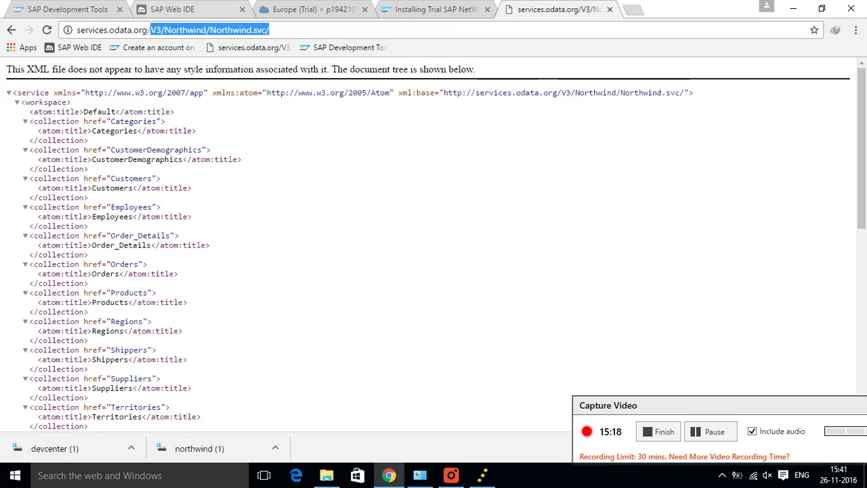
pyautogui.click(173, 9)
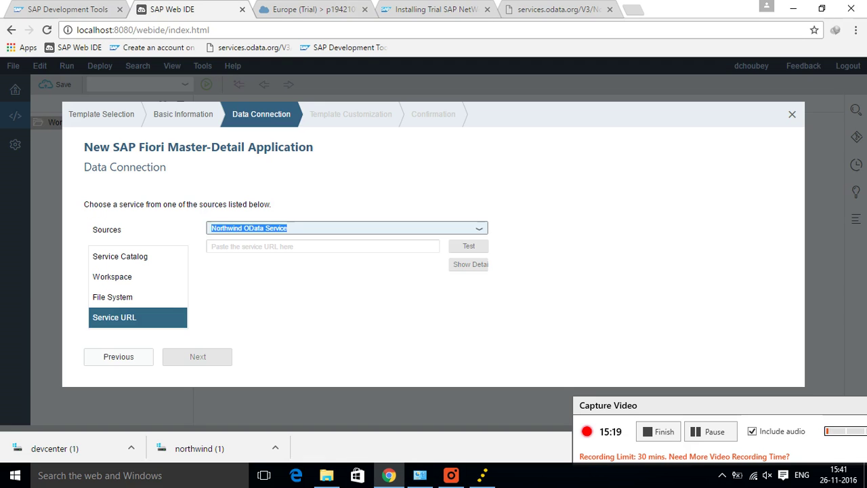
# Step: Paste the /V3/Northwind/Northwind.svc/ path into the service URL field and test it
pyautogui.click(224, 246)
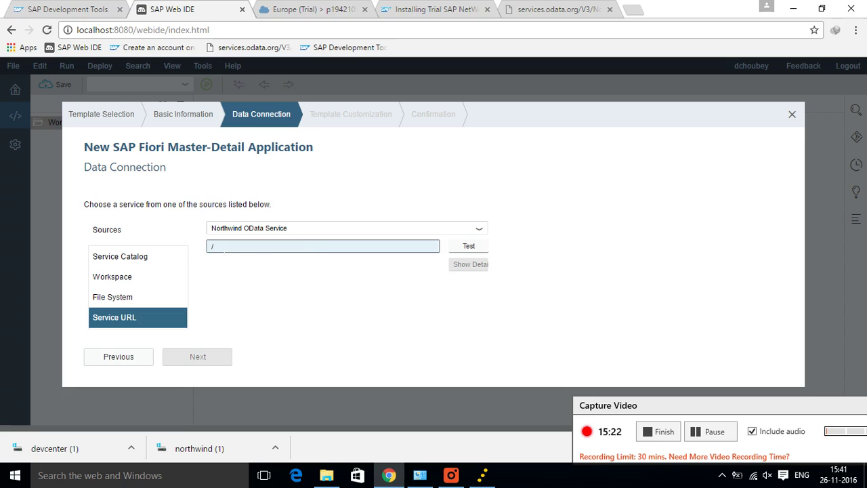
pyautogui.hotkey('ctrl', 'v')
pyautogui.write('/')
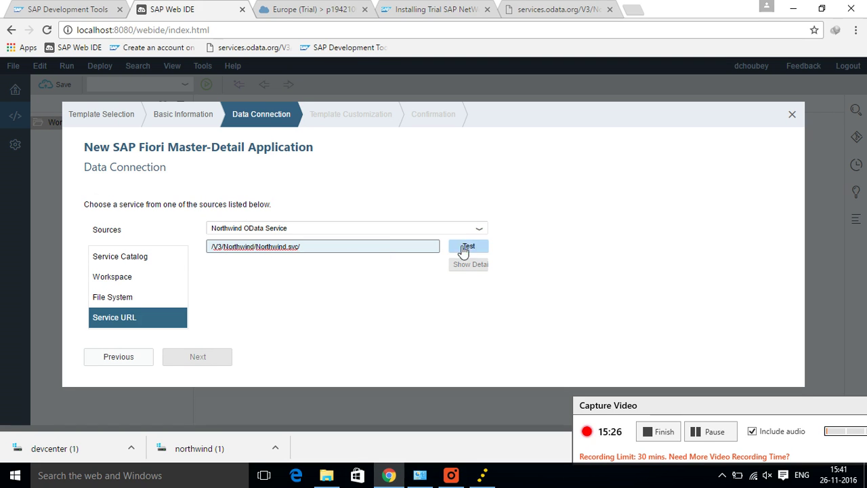
pyautogui.click(457, 250)
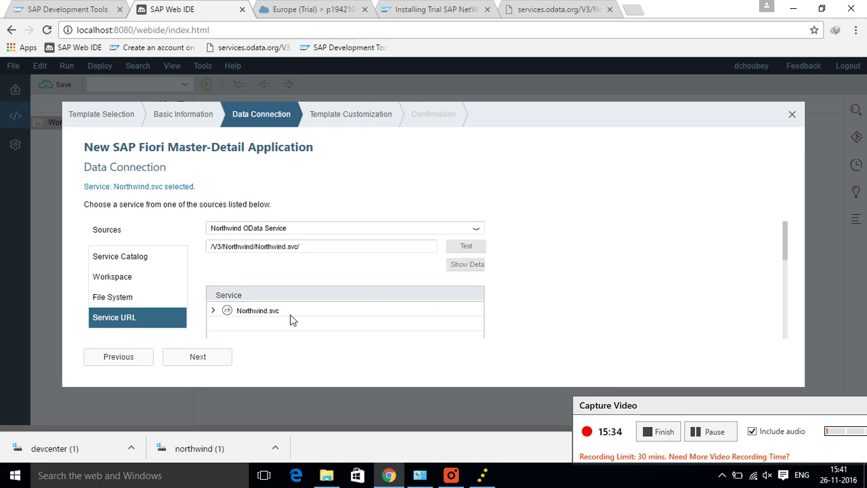
# Step: Expand Northwind.svc, select the Orders collection, and advance to Template Customization
pyautogui.click(214, 311)
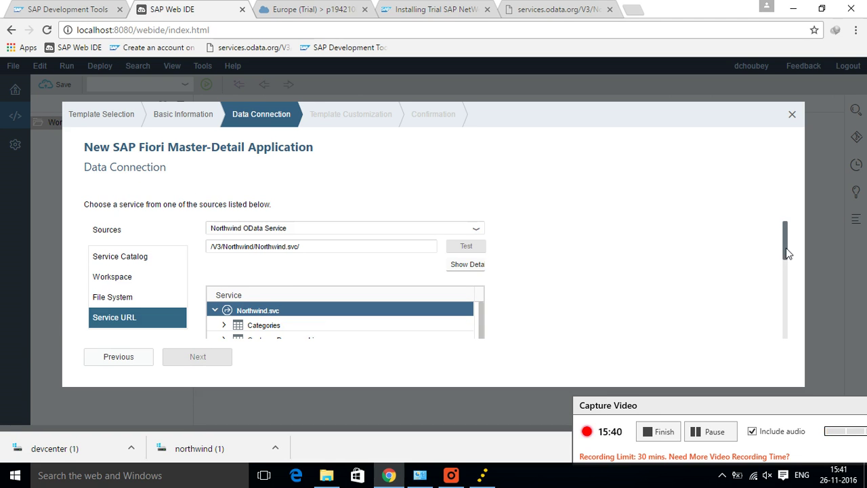
pyautogui.moveTo(788, 252); pyautogui.dragTo(786, 293)
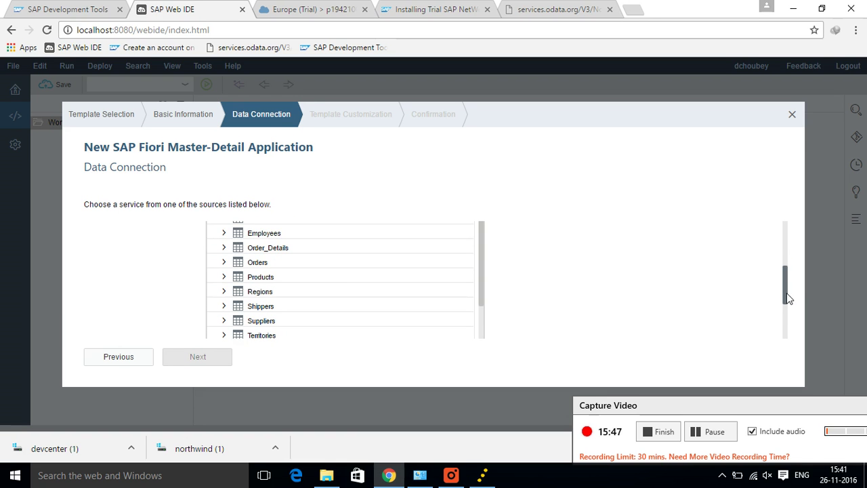
pyautogui.click(336, 263)
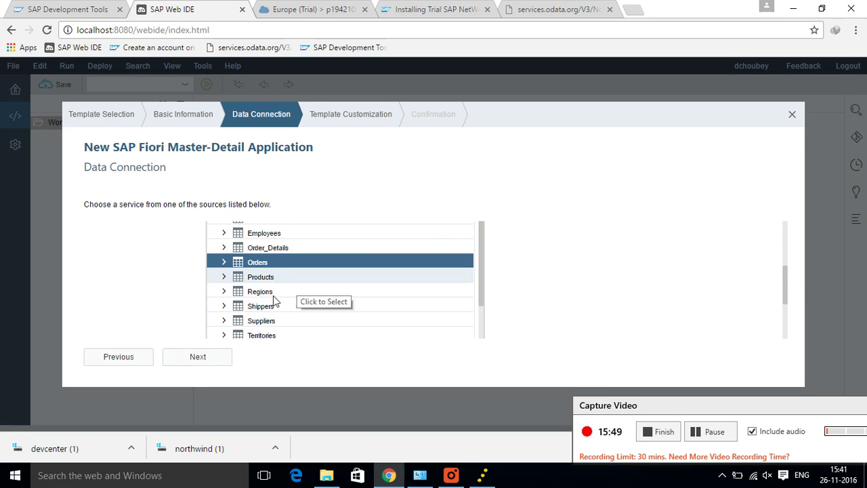
pyautogui.click(189, 363)
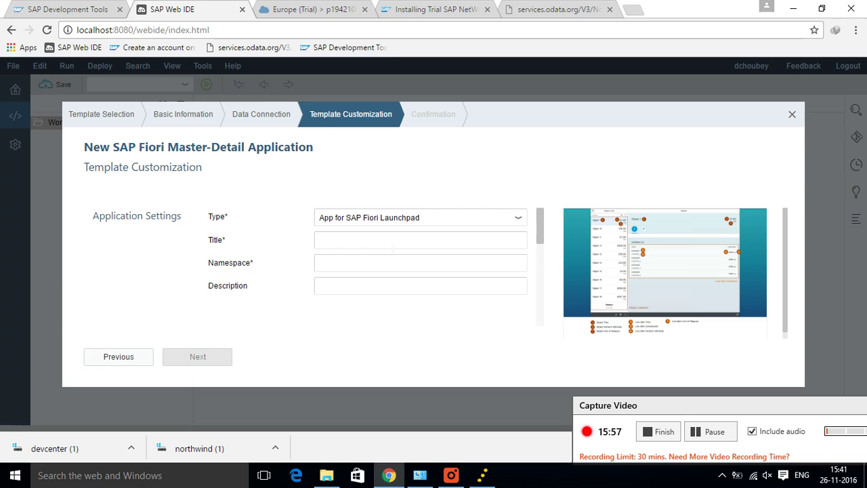
# Step: Look over the Template Customization form, then exit the Master-Detail wizard and confirm with OK
pyautogui.click(394, 242)
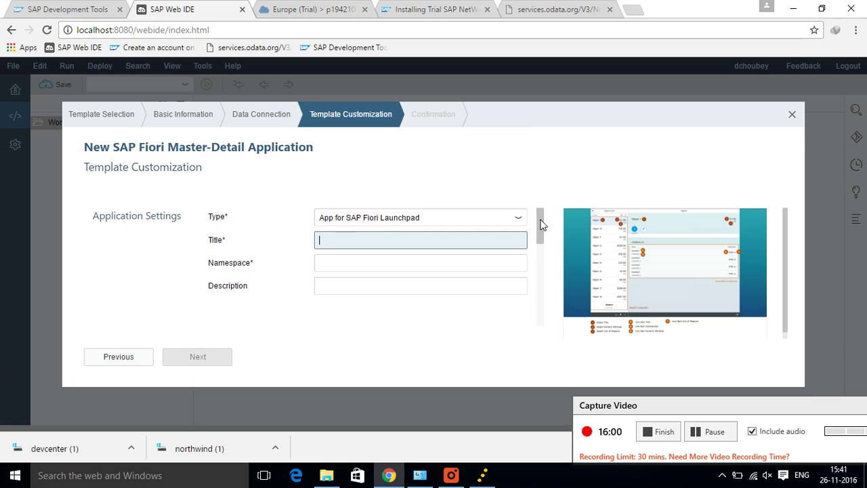
pyautogui.moveTo(540, 224); pyautogui.dragTo(549, 325)
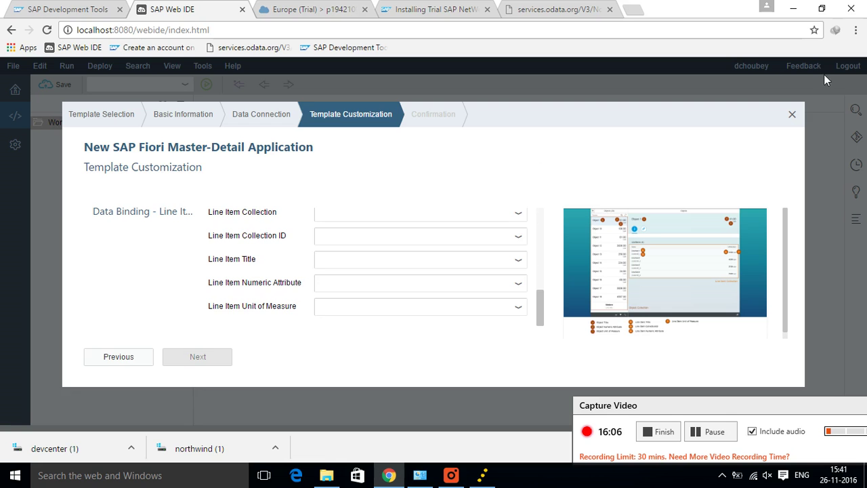
pyautogui.click(793, 116)
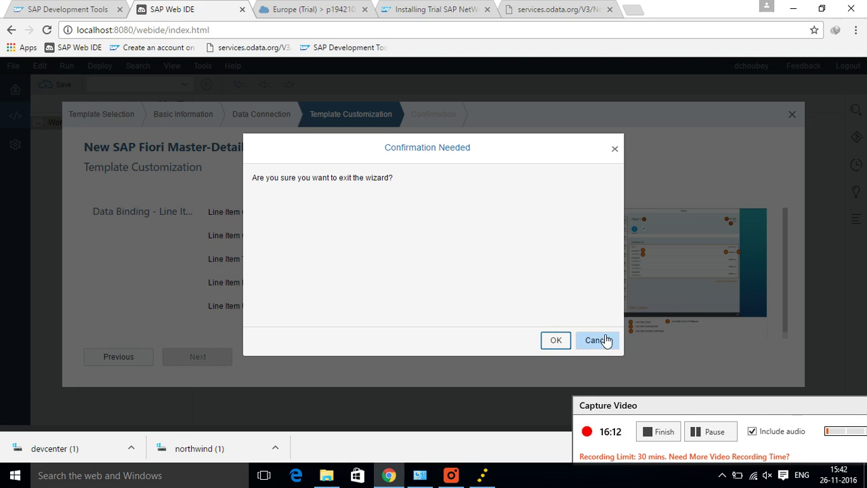
pyautogui.click(557, 342)
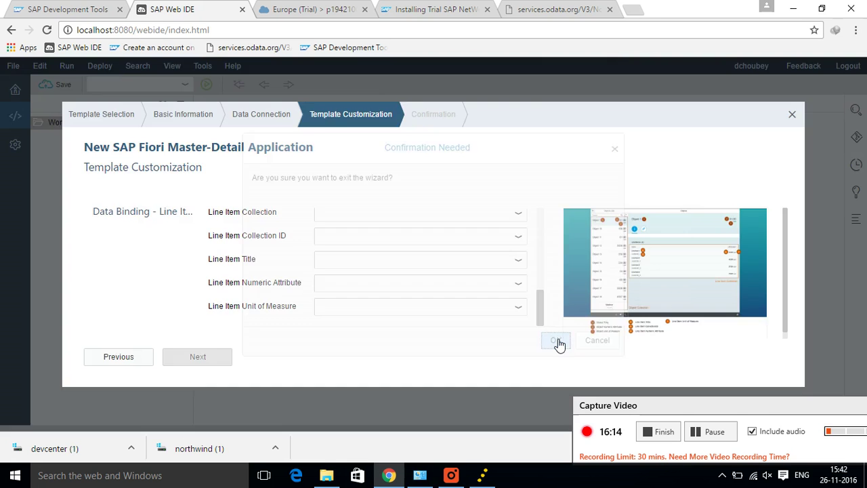